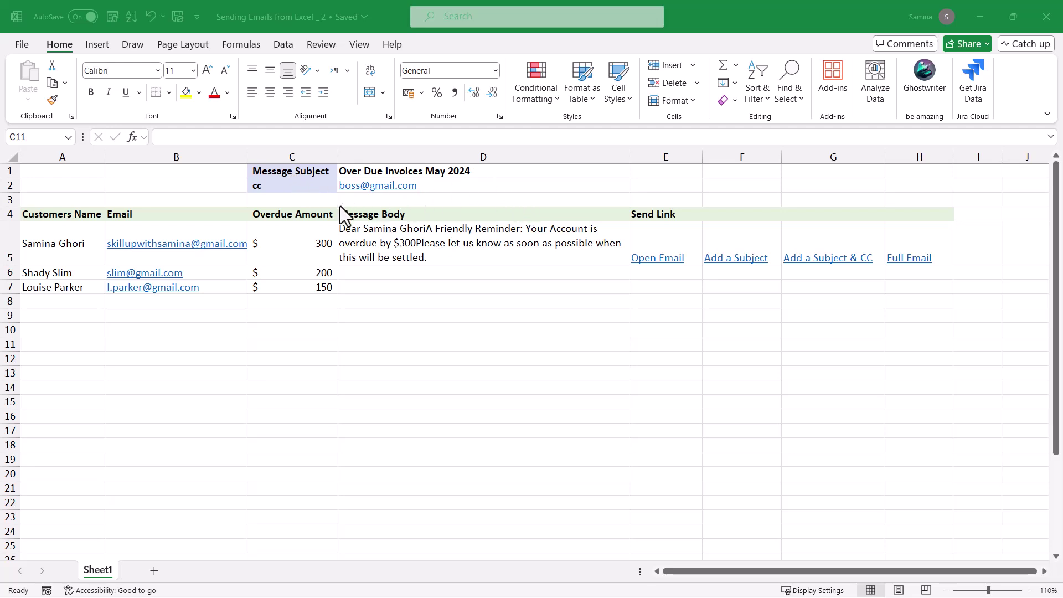
- Review the Message Subject and CC labels and values in C1:D2
click(300, 178)
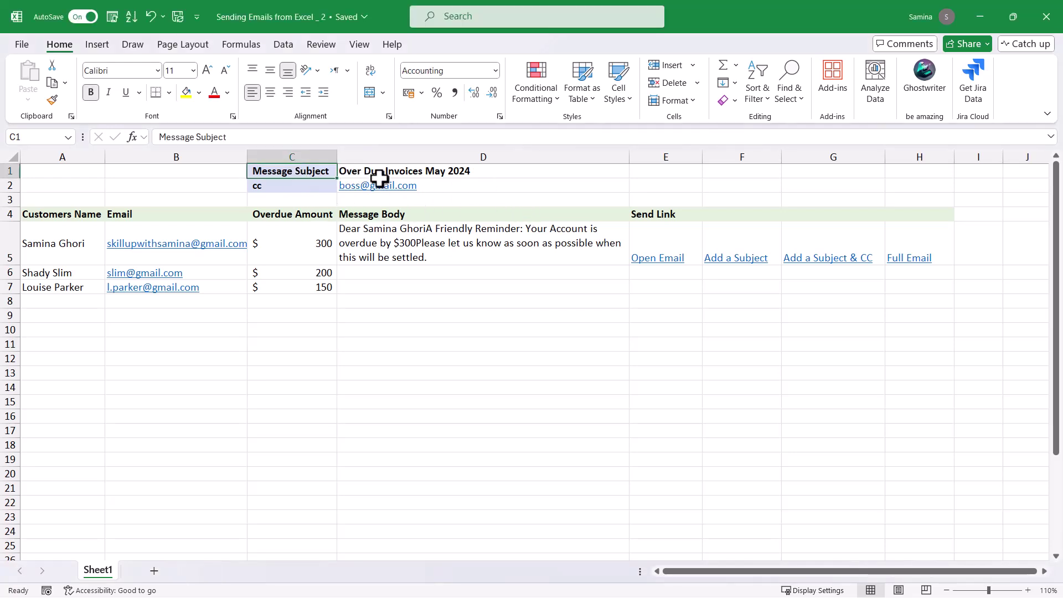
click(413, 172)
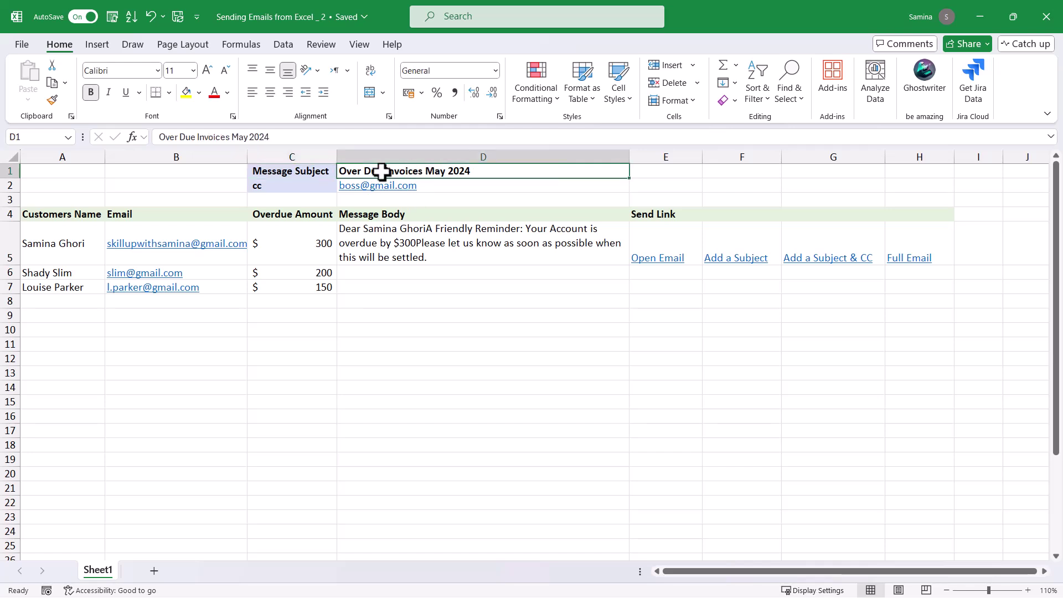
click(307, 191)
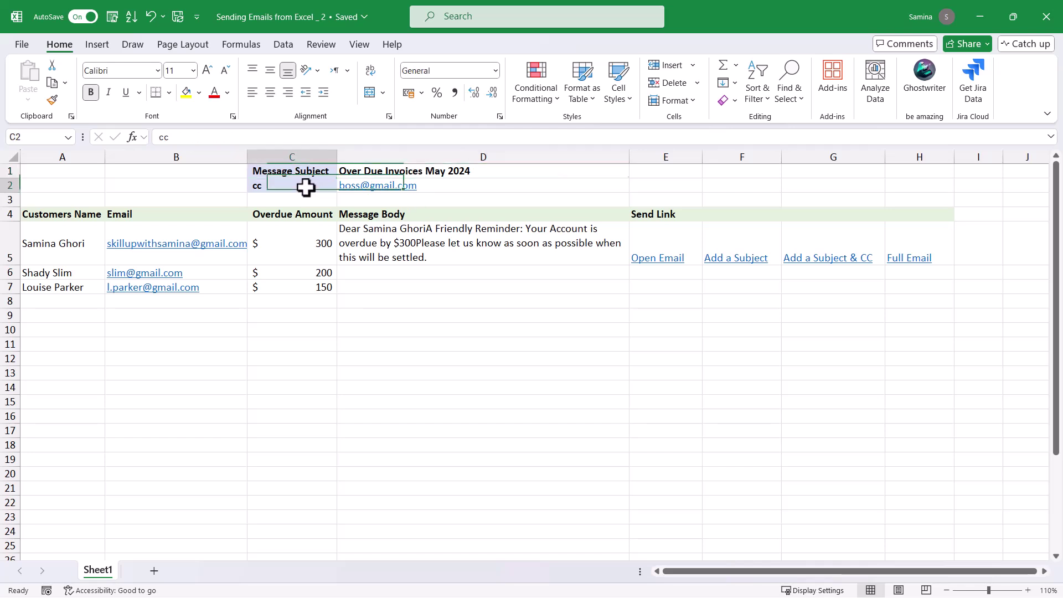
click(447, 191)
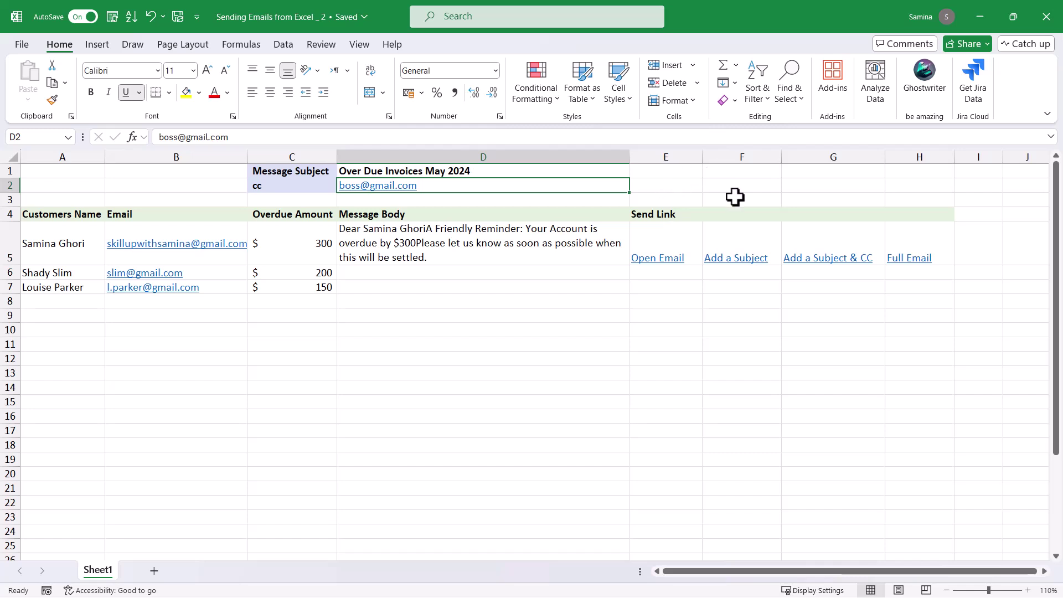
click(670, 288)
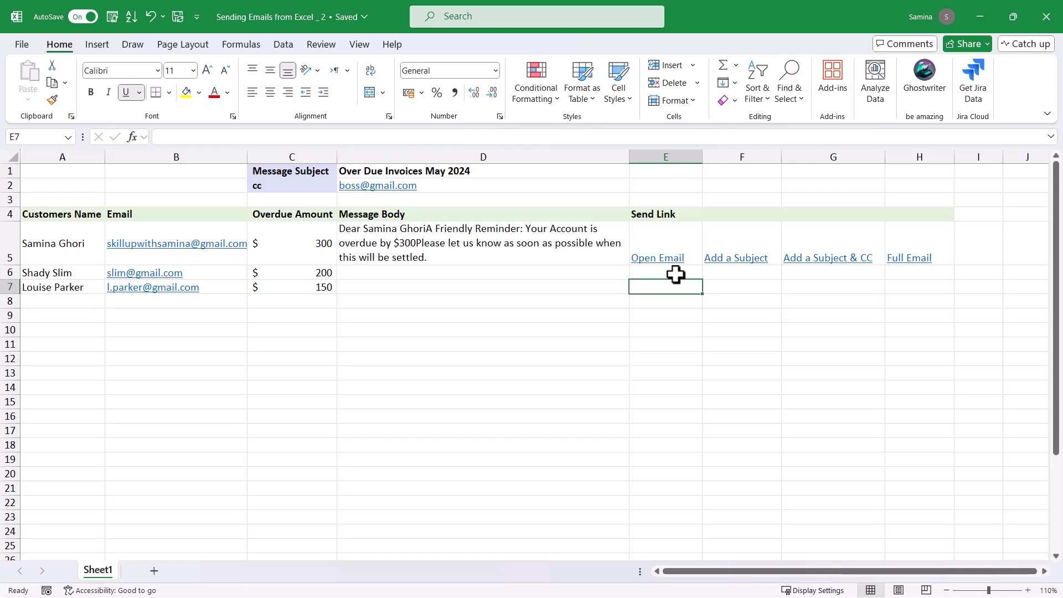
- Inspect the recipient and friendly-name arguments of E5's Open Email formula and recommit it
click(676, 274)
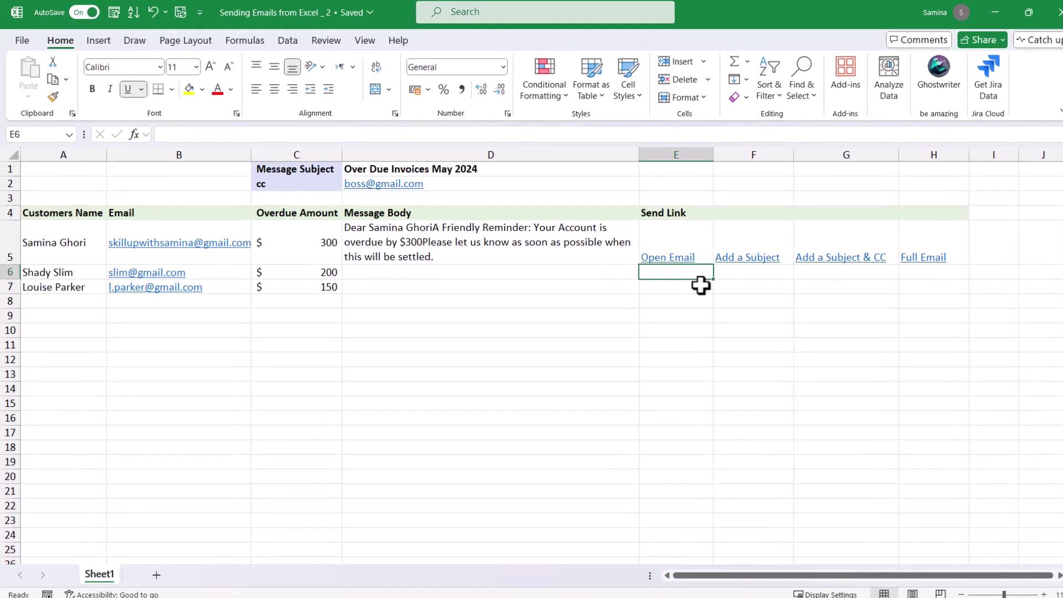
key(Up)
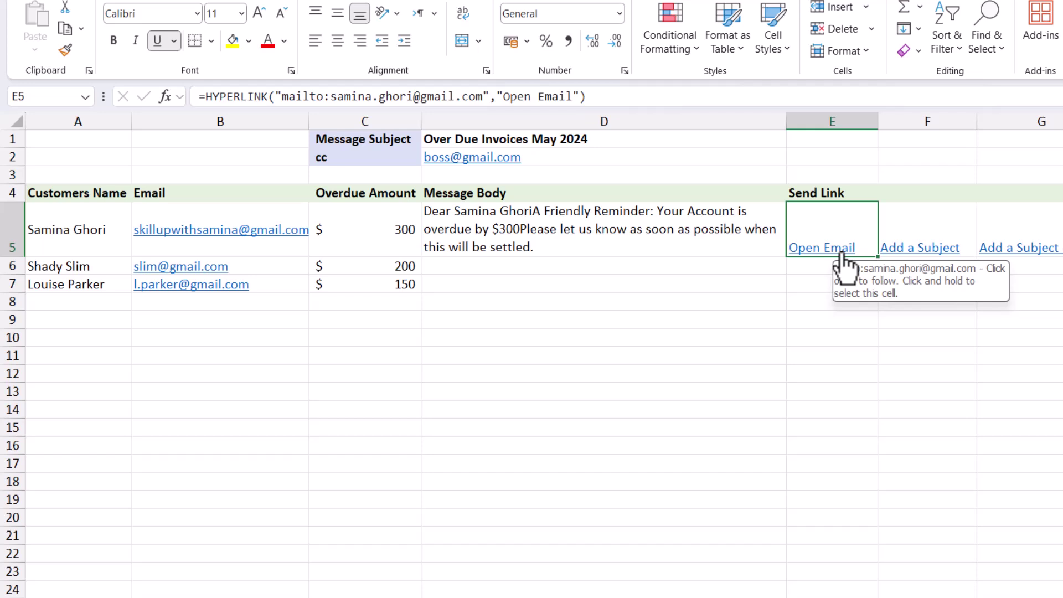
click(204, 97)
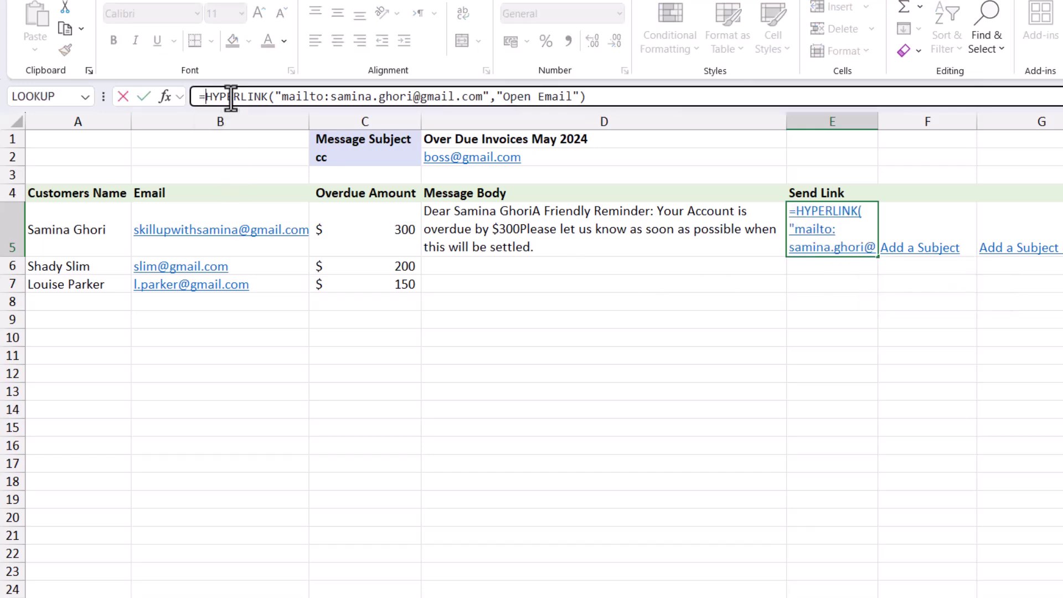
click(267, 97)
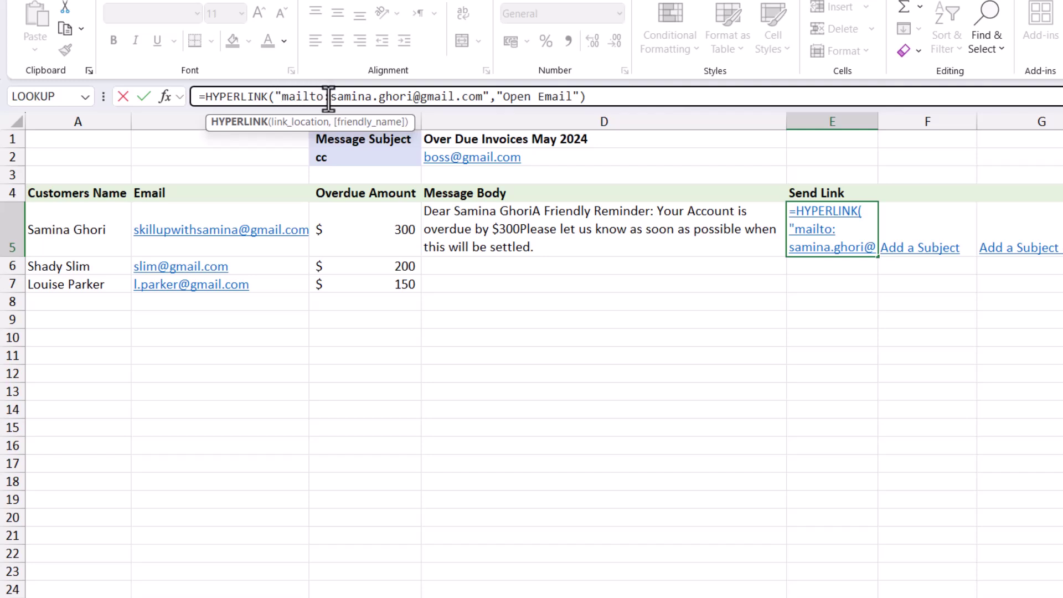
drag(329, 96, 481, 98)
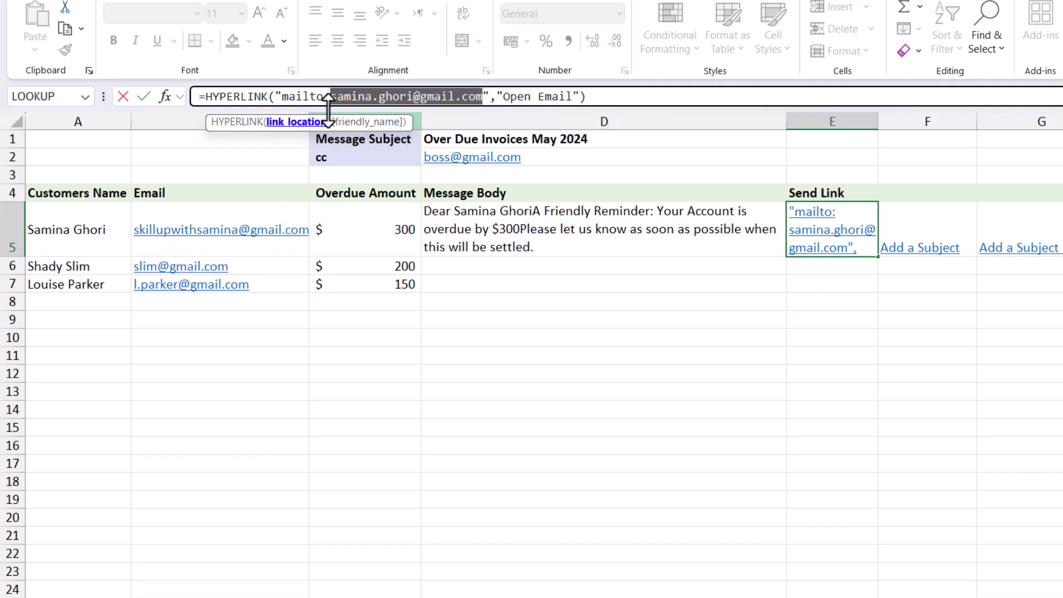
click(490, 99)
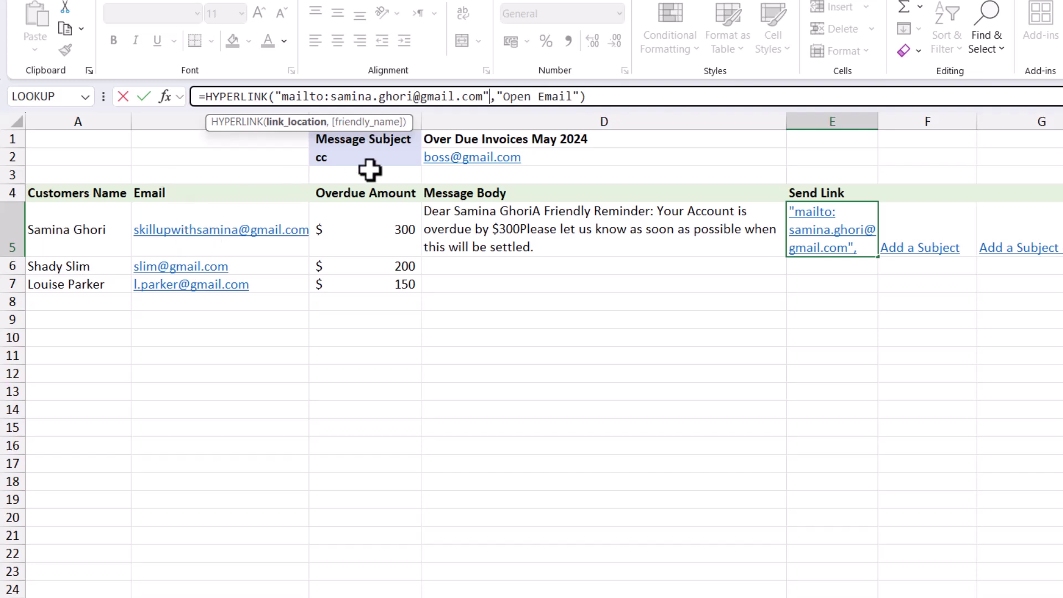
click(497, 97)
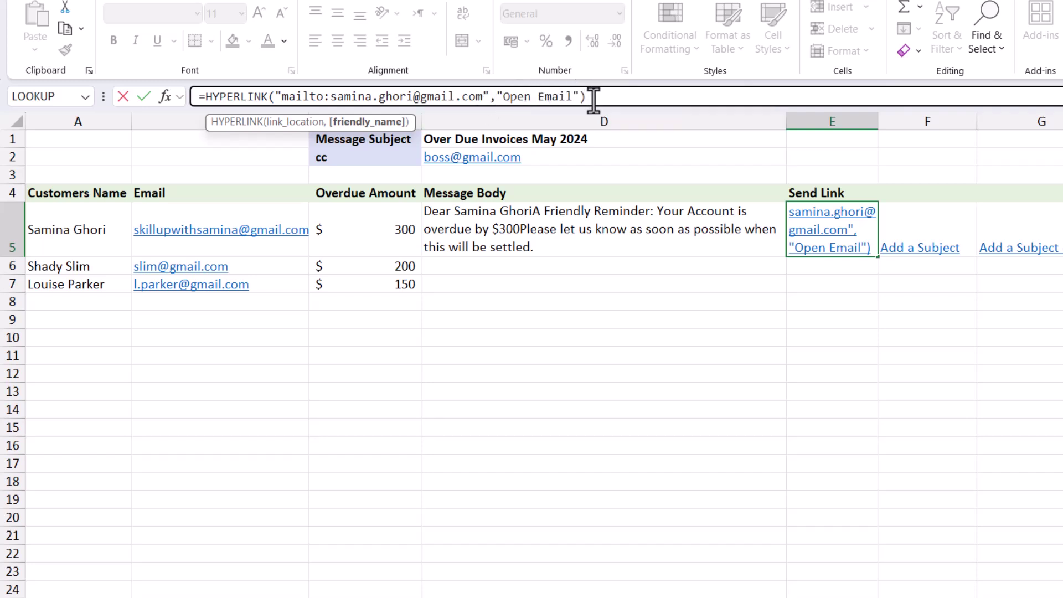
click(627, 95)
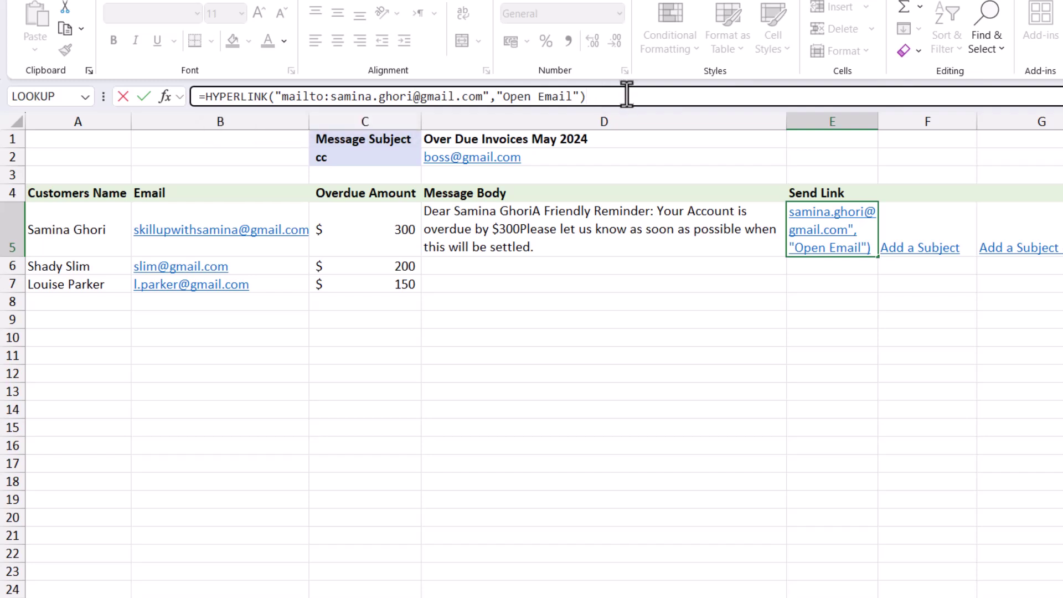
key(Return)
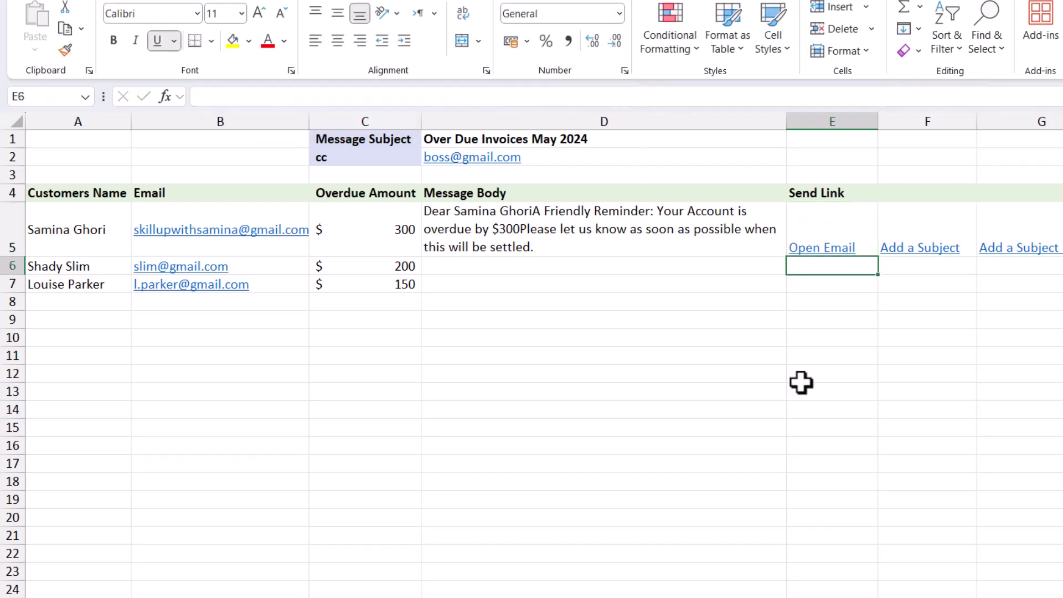
- Test the Open Email link and discard the resulting Outlook message unsaved
click(830, 246)
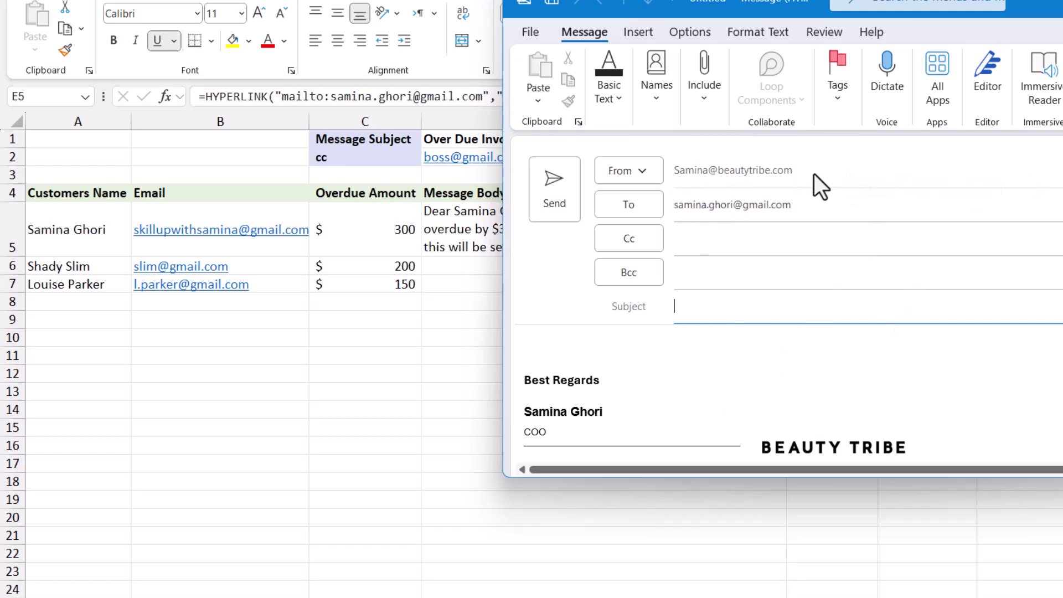
drag(807, 200, 663, 221)
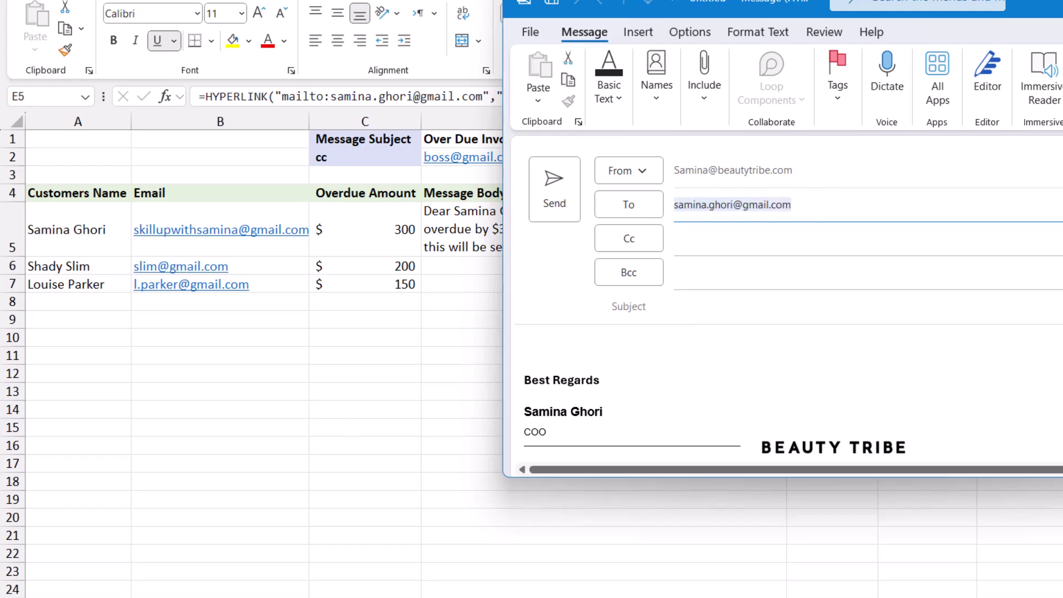
key(Escape)
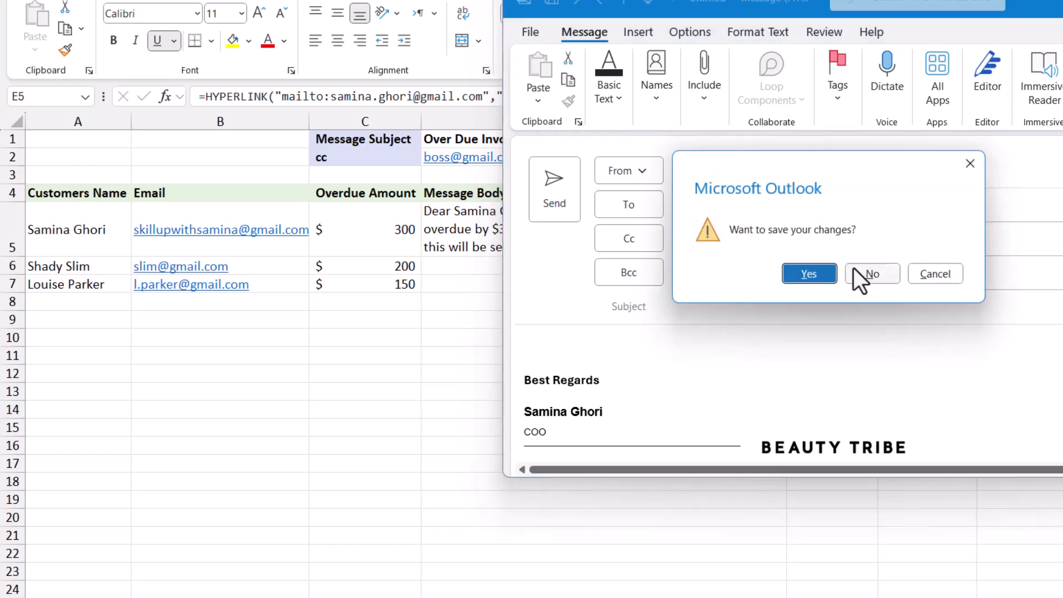
click(880, 273)
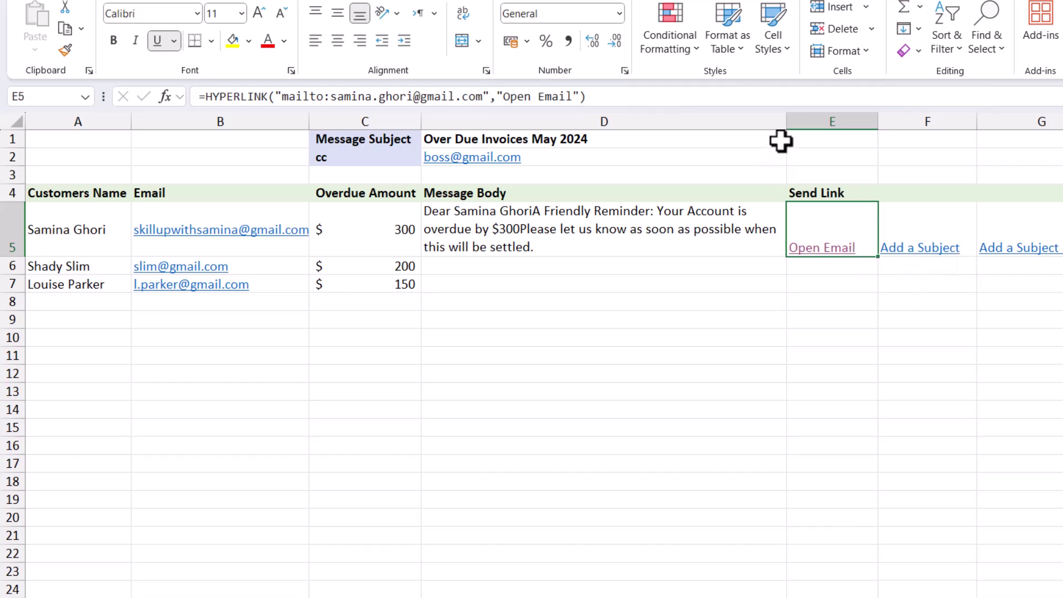
- Narrow the Message Body column to width 30.89 and begin editing F5's formula
drag(788, 117, 641, 135)
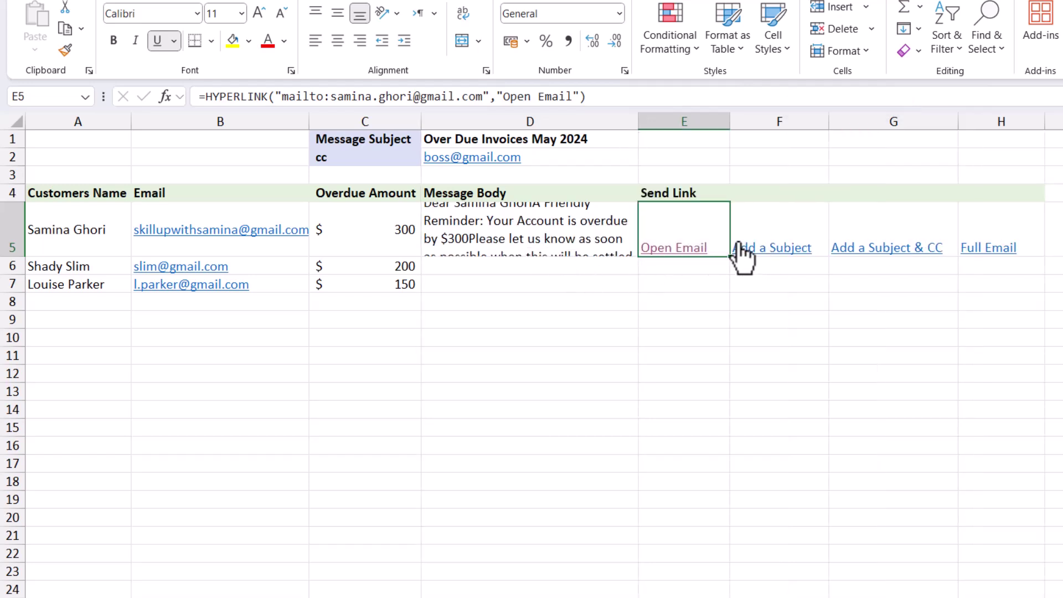
click(771, 232)
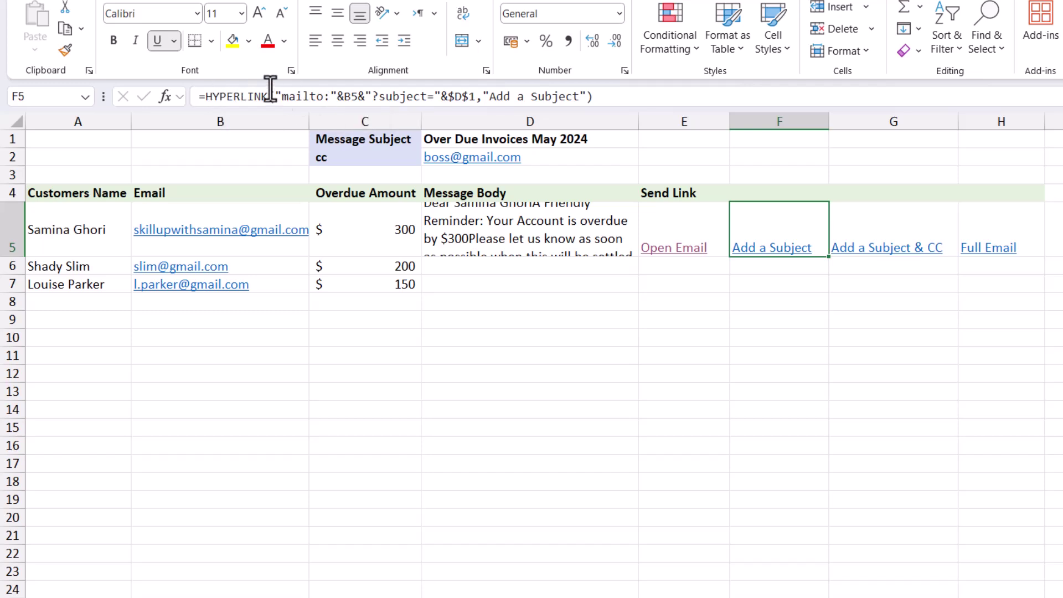
click(330, 97)
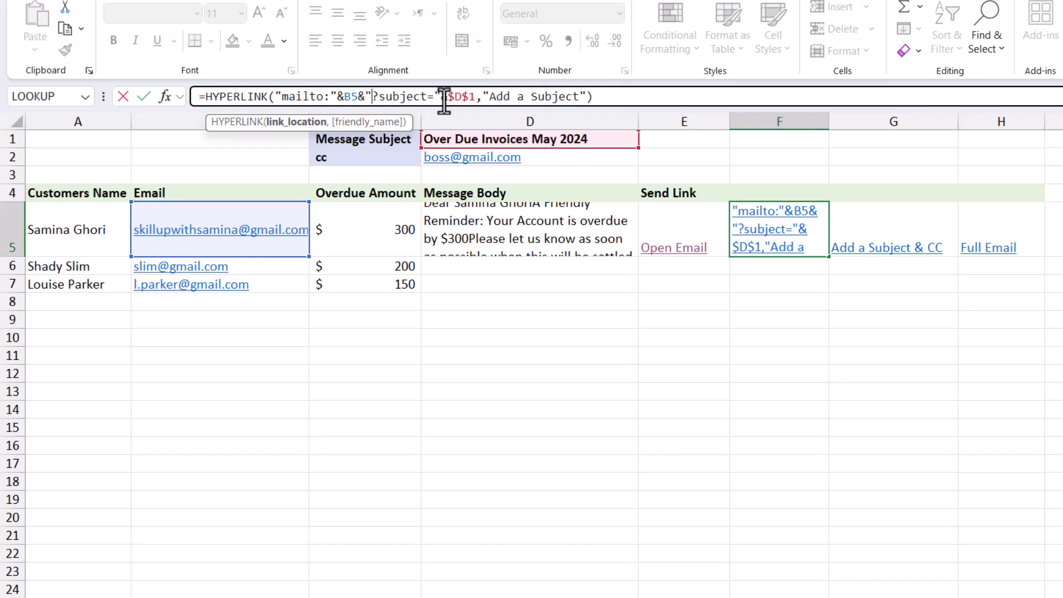
- Cycle F5's D1 reference with F4 back to absolute $D$1 and commit the formula
click(456, 98)
double_click(476, 98)
key(F4)
key(F4)
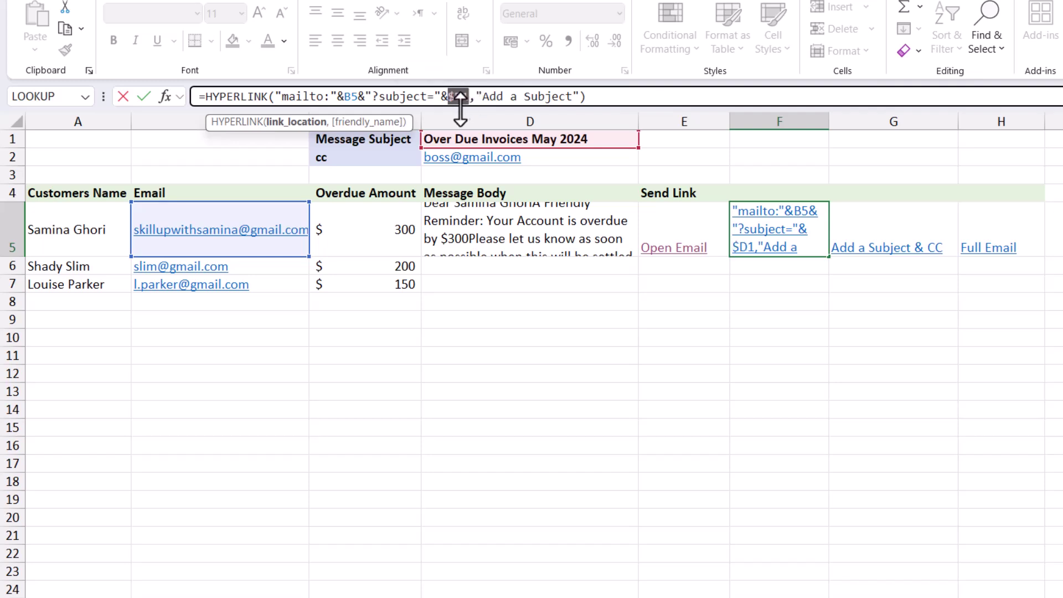
key(F4)
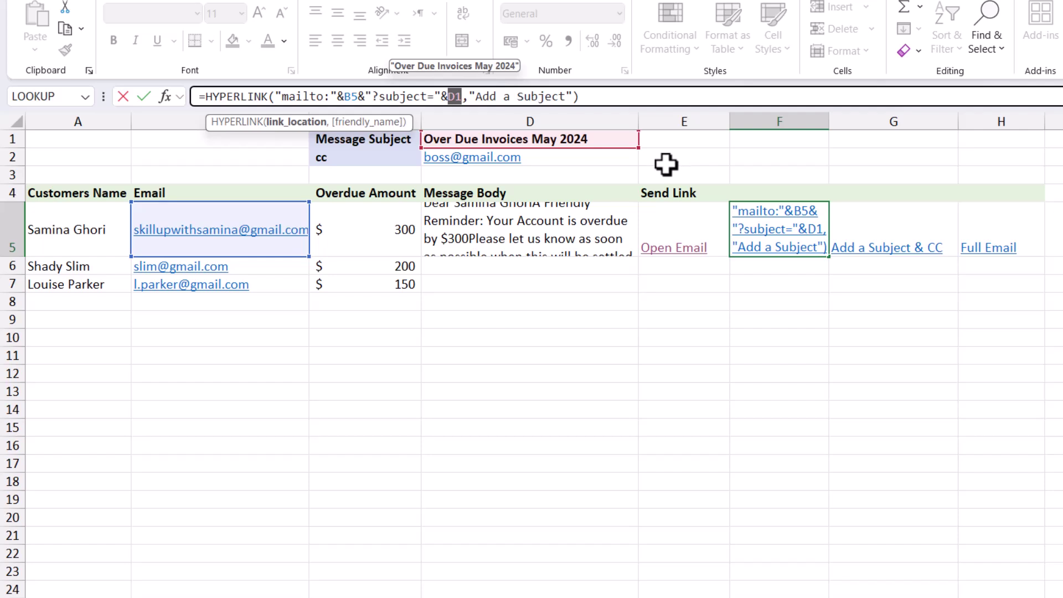
key(F4)
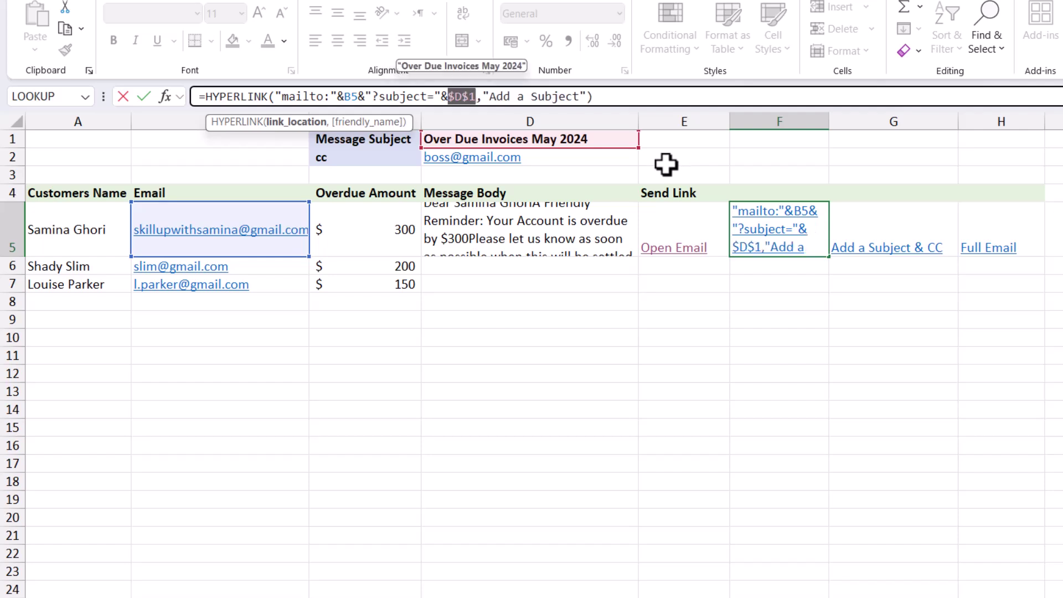
click(487, 97)
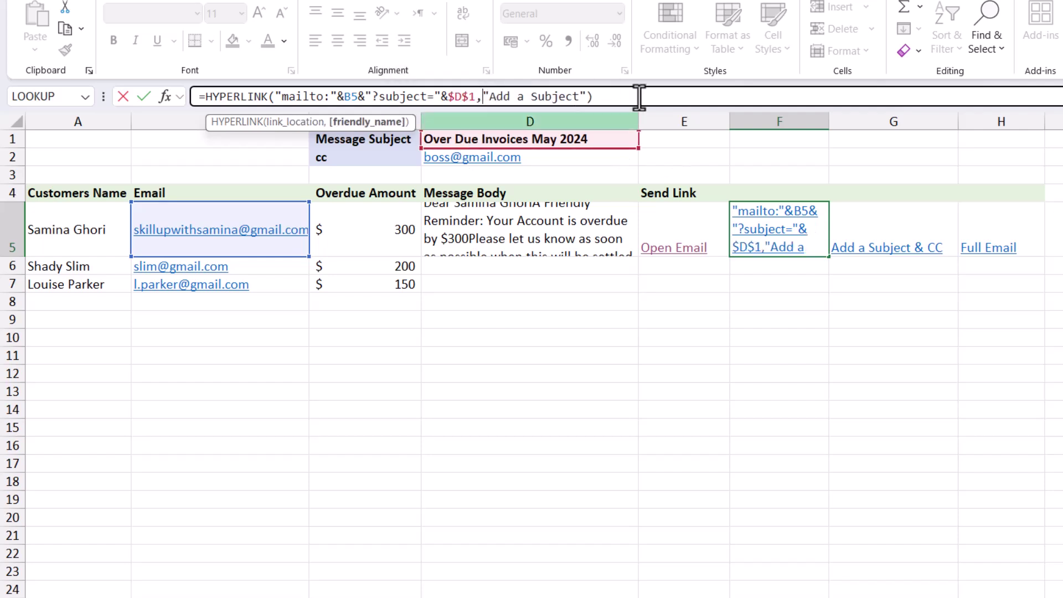
key(Return)
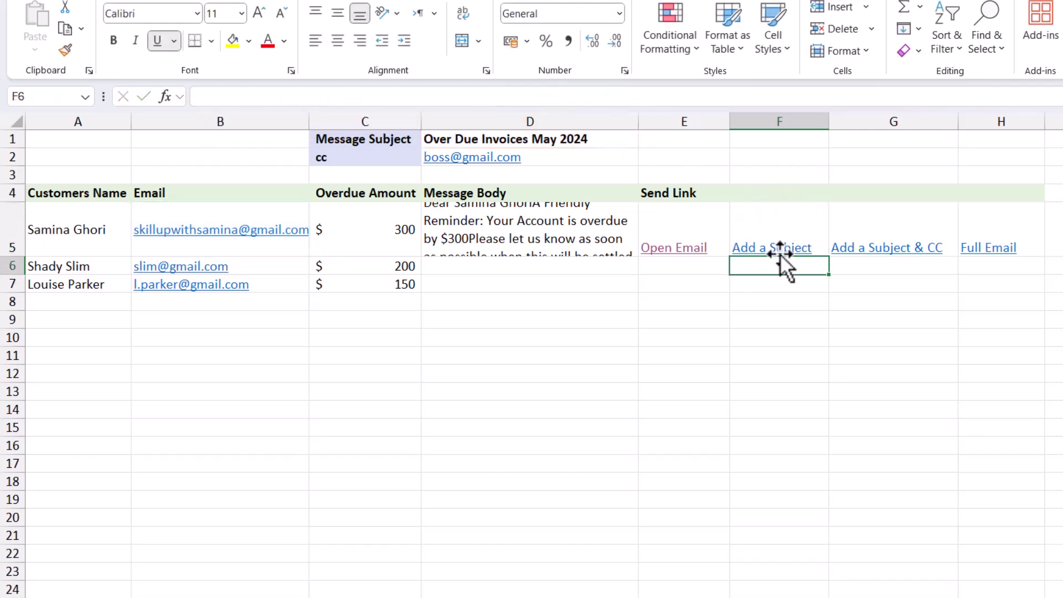
key(Up)
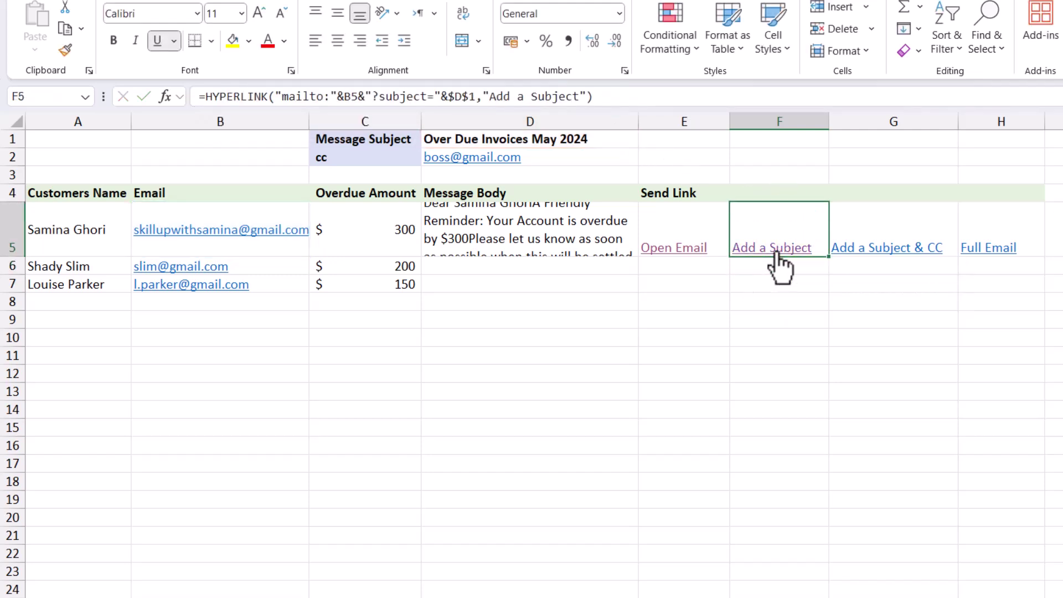
- Test the Add a Subject link, then discard the 'Over Due Invoices May 2024' message unsaved
click(777, 254)
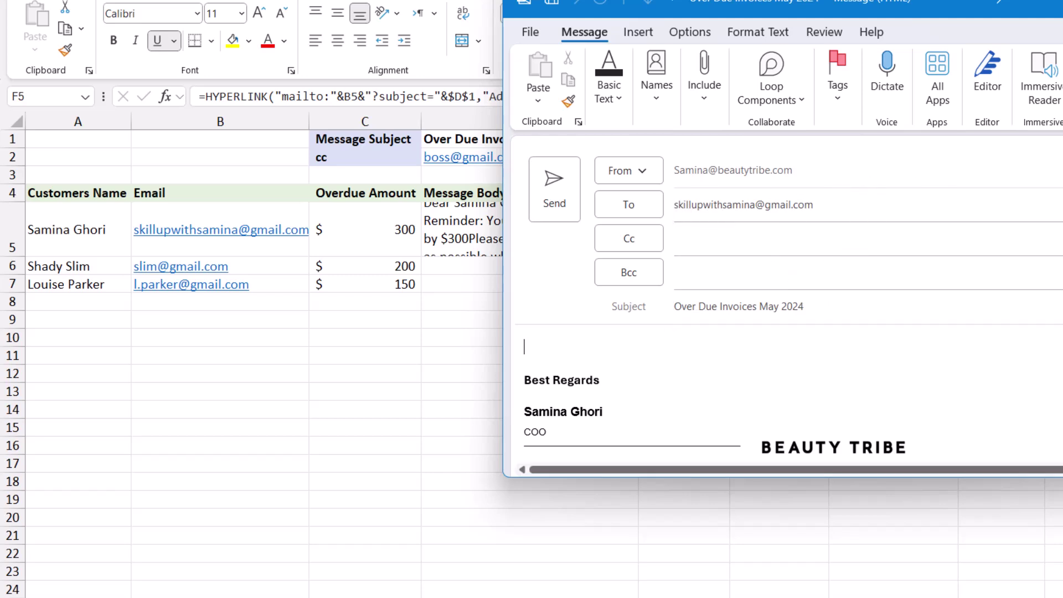
key(Escape)
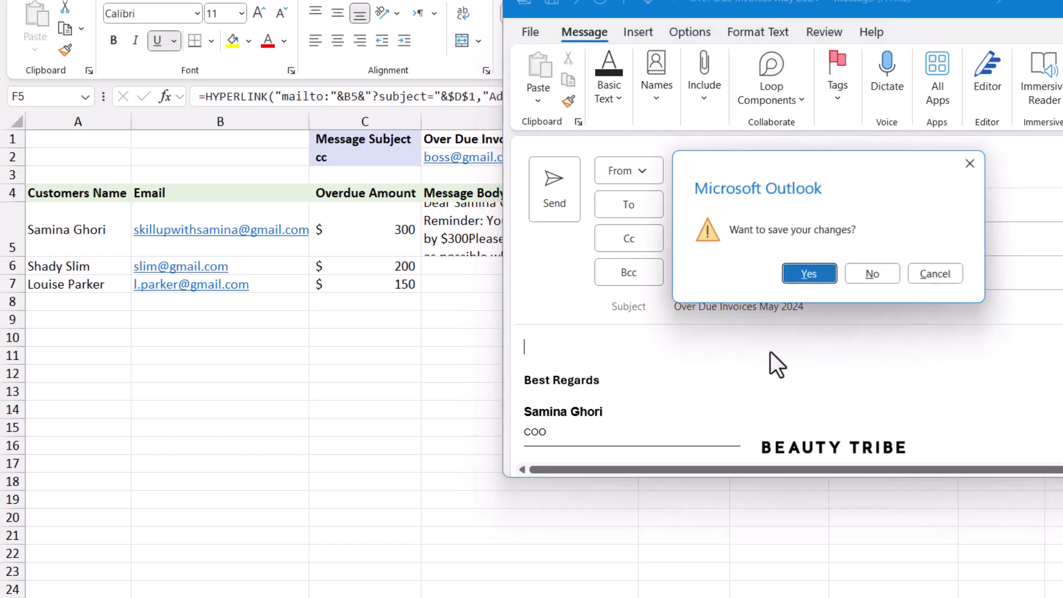
click(876, 277)
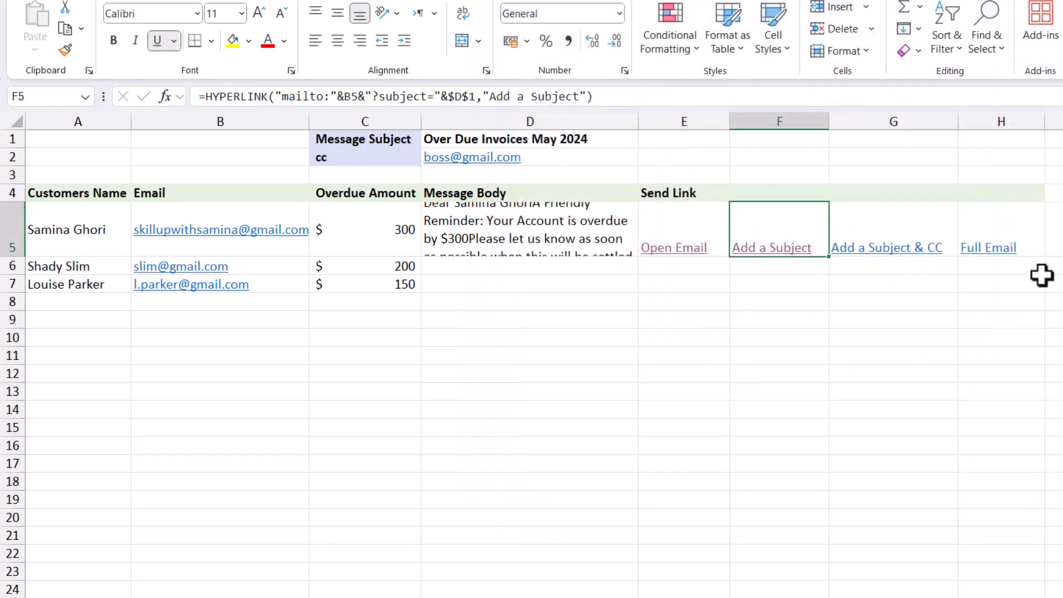
click(909, 256)
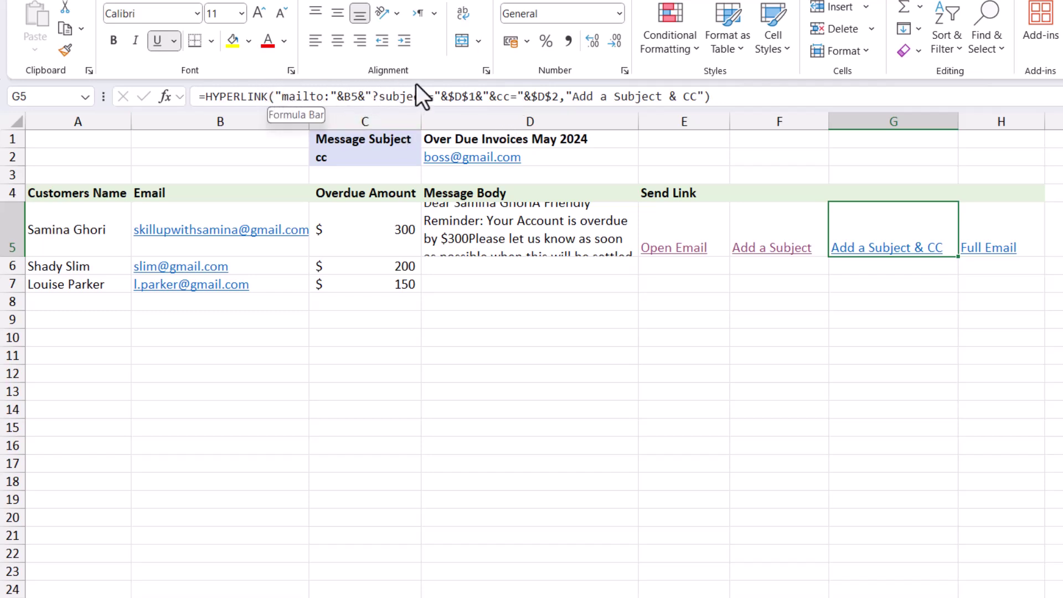
click(485, 94)
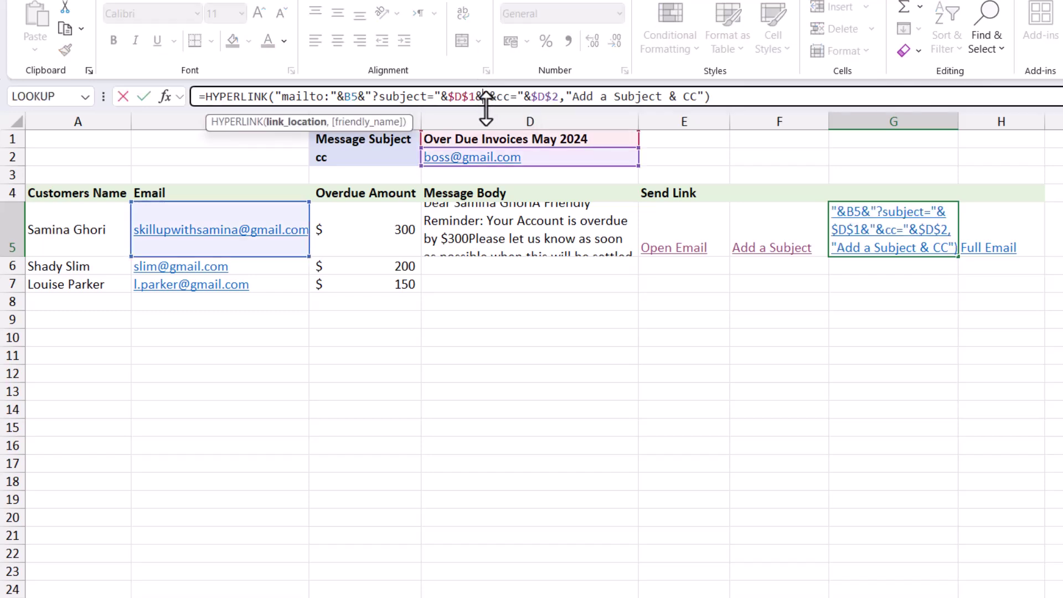
click(476, 103)
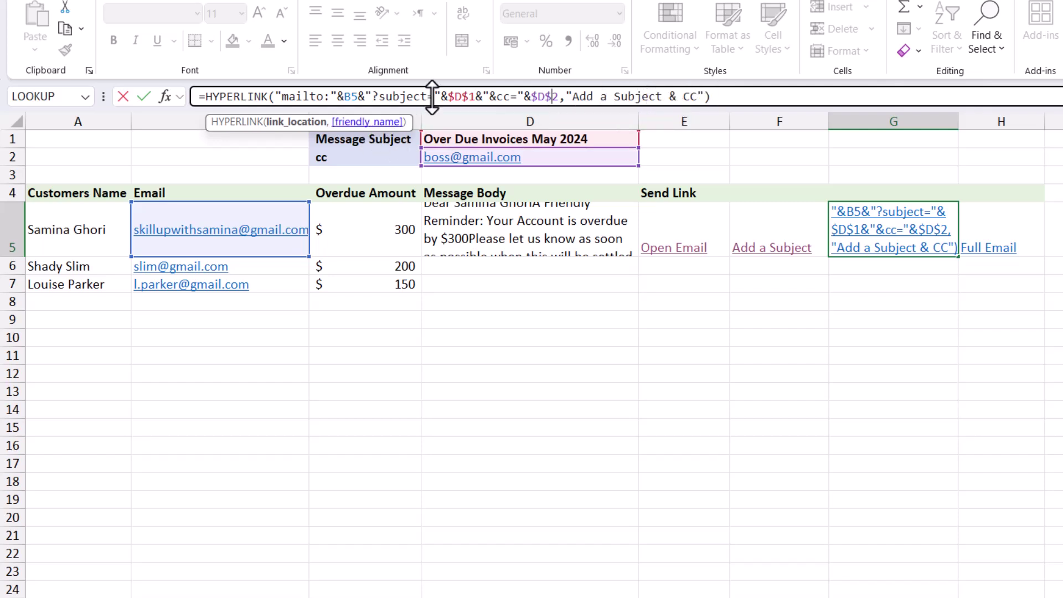
click(591, 97)
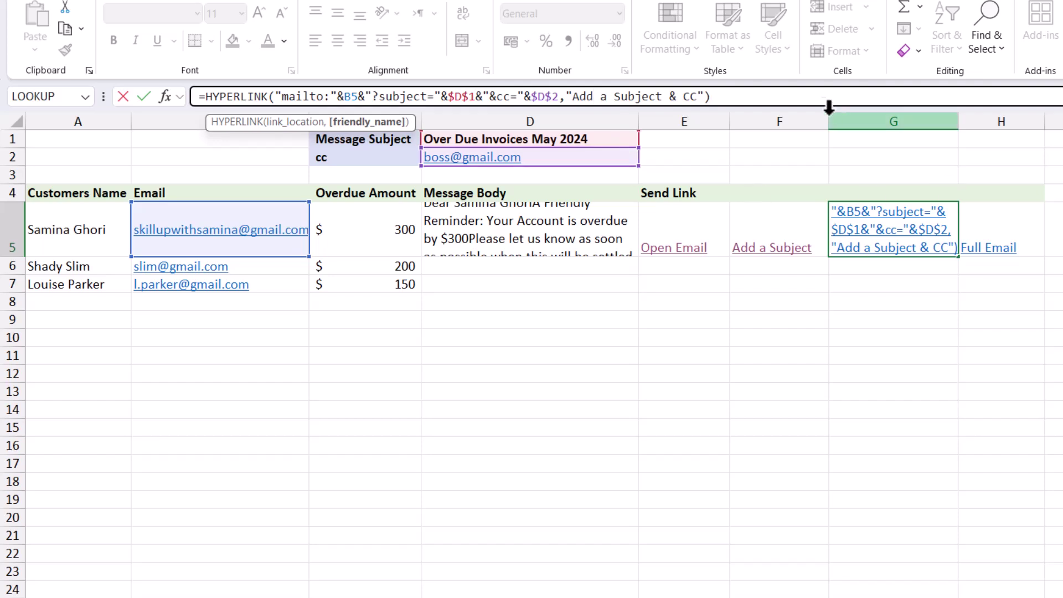
click(776, 98)
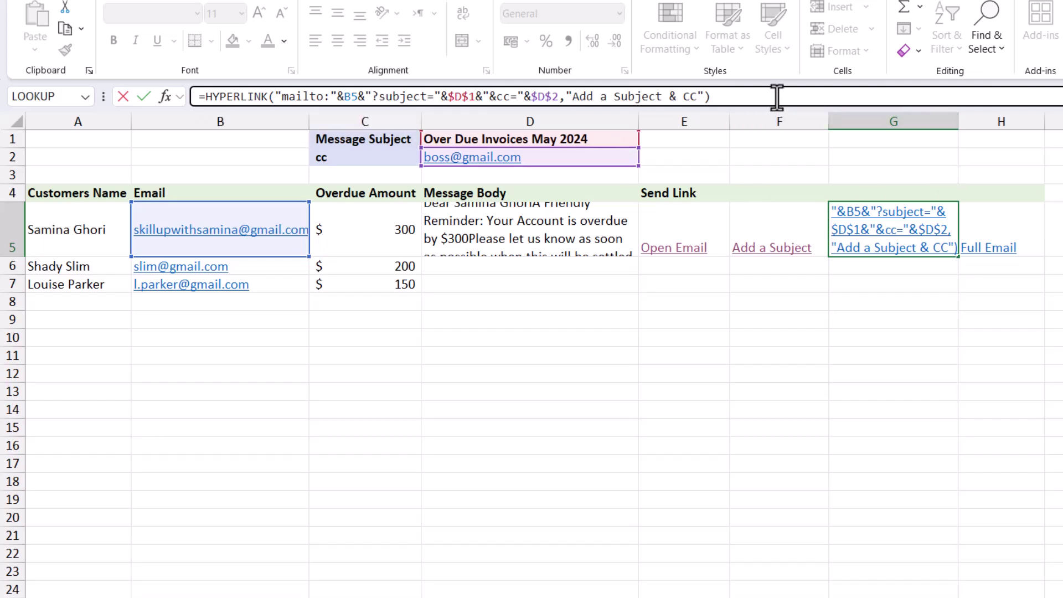
key(Return)
click(894, 249)
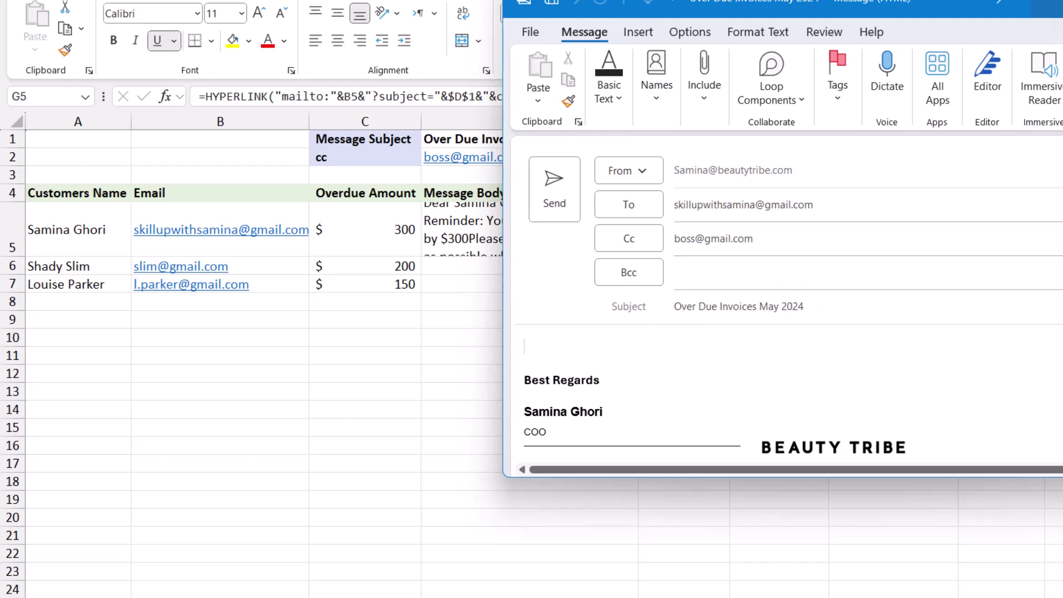
key(Escape)
click(879, 276)
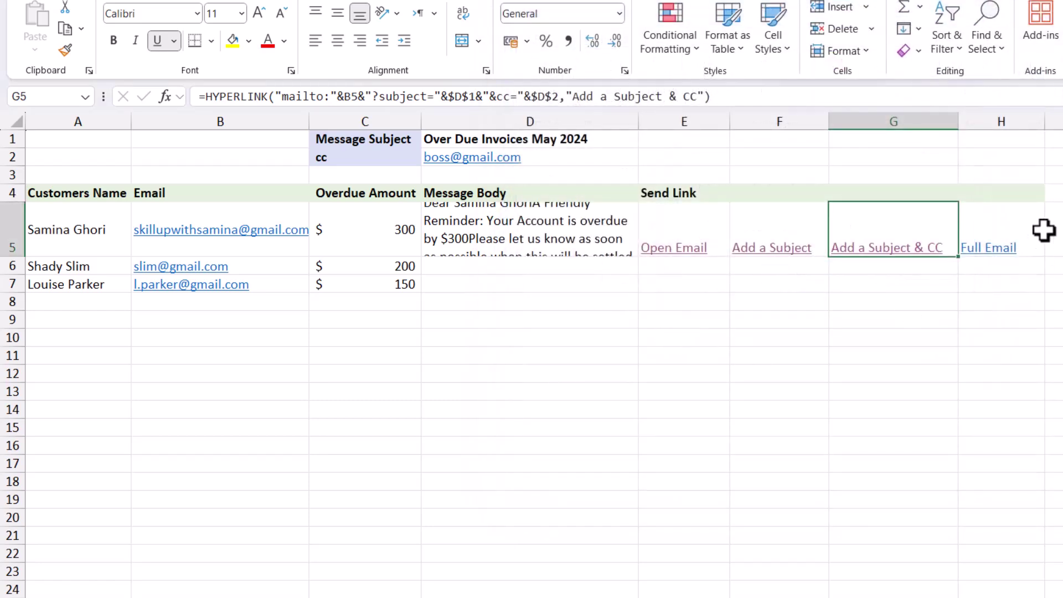
- Insert the missing double quote after $D$2& before &body= in H5's formula
click(1044, 222)
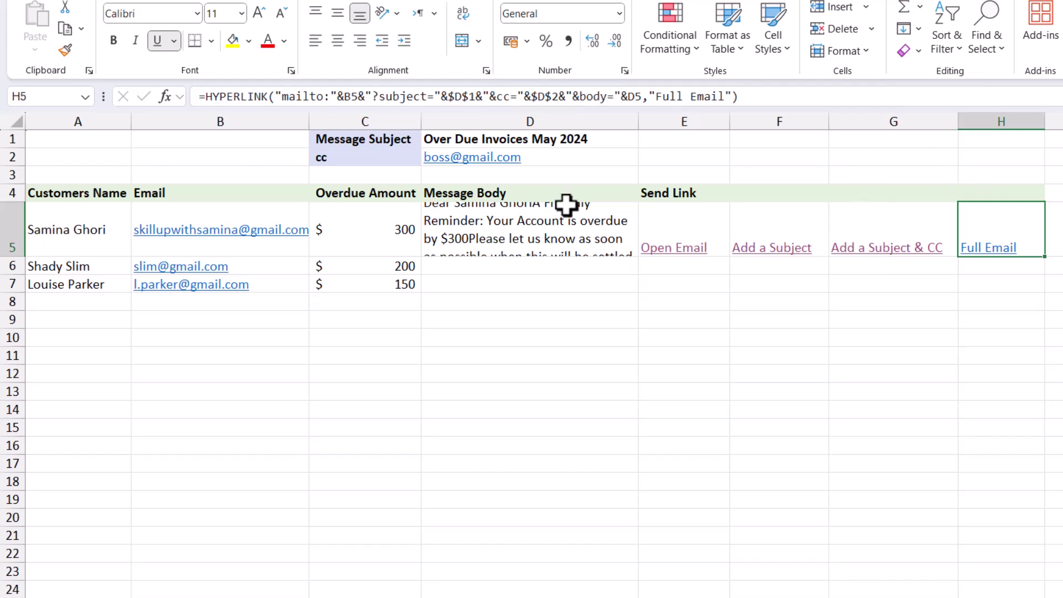
click(563, 99)
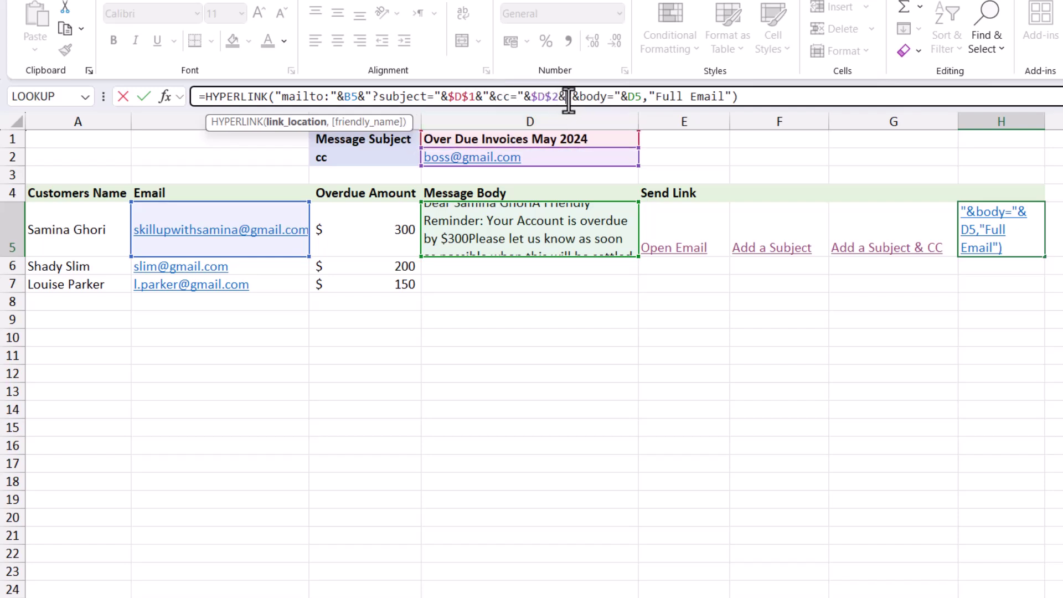
text(")
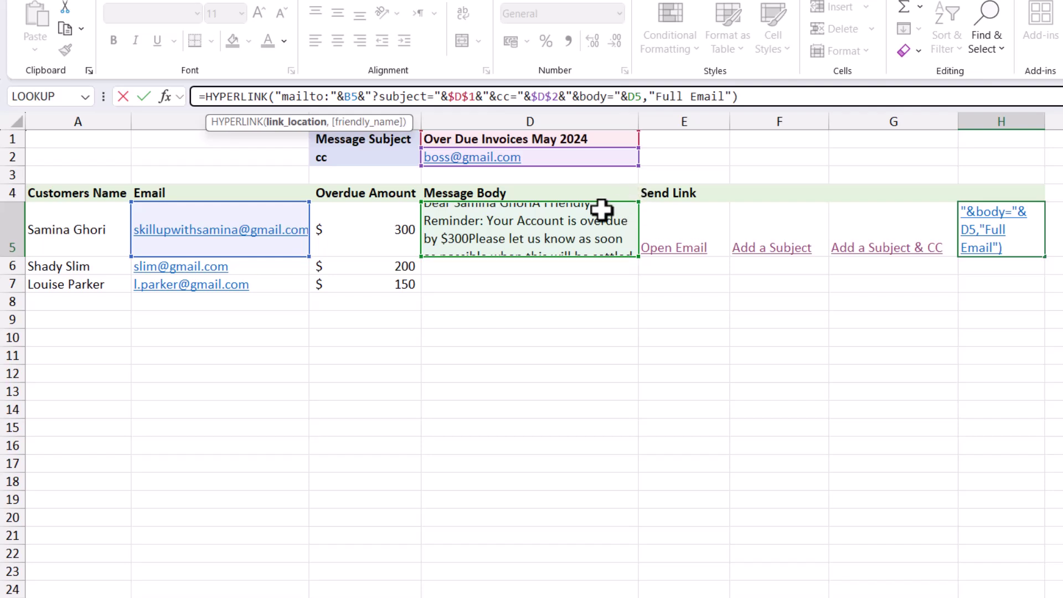
- Commit H5, make row 5 taller for D5's message, and expand the formula bar
key(Return)
click(546, 244)
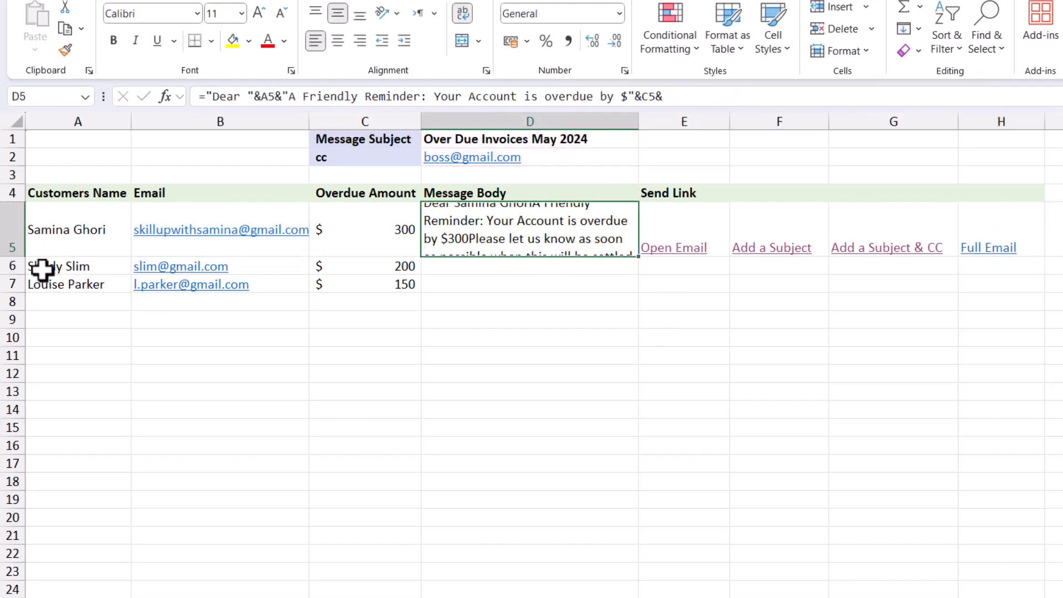
drag(18, 256, 12, 300)
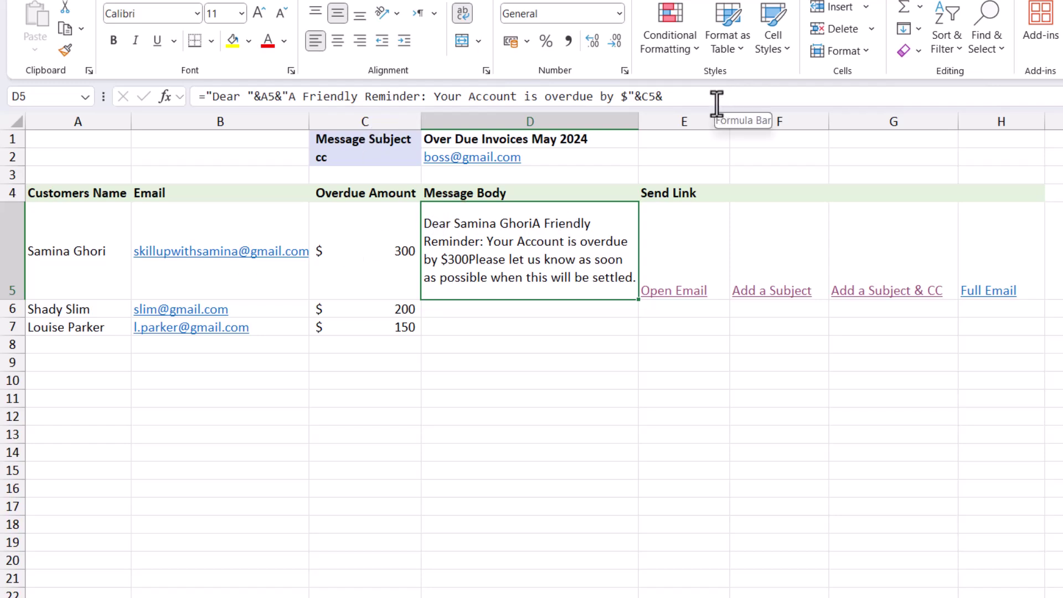
drag(716, 110, 718, 143)
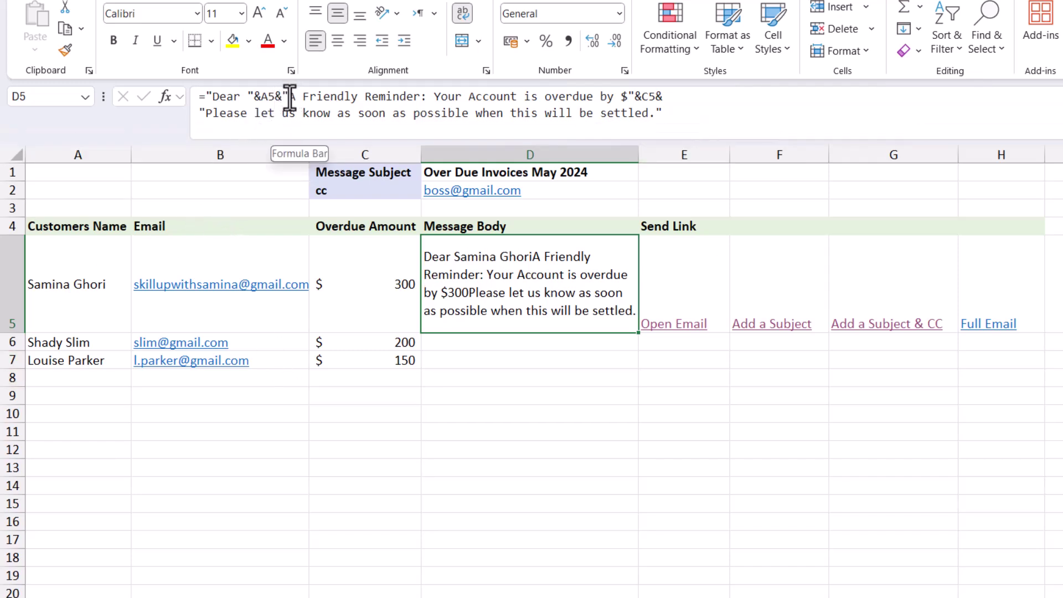
- Review D5's reminder formula and its C5 amount reference, then recommit it
click(290, 97)
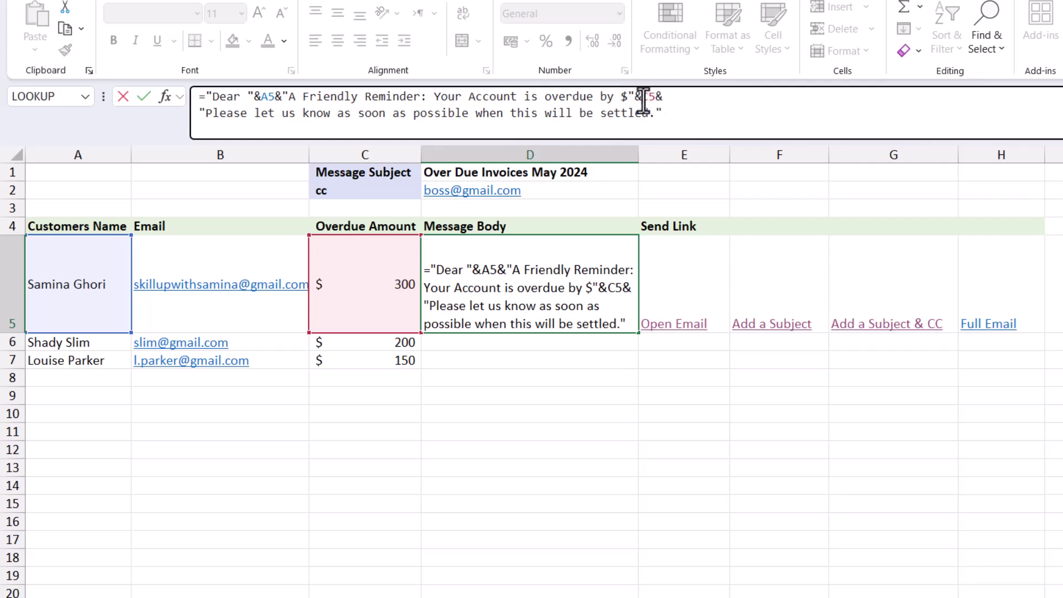
click(641, 97)
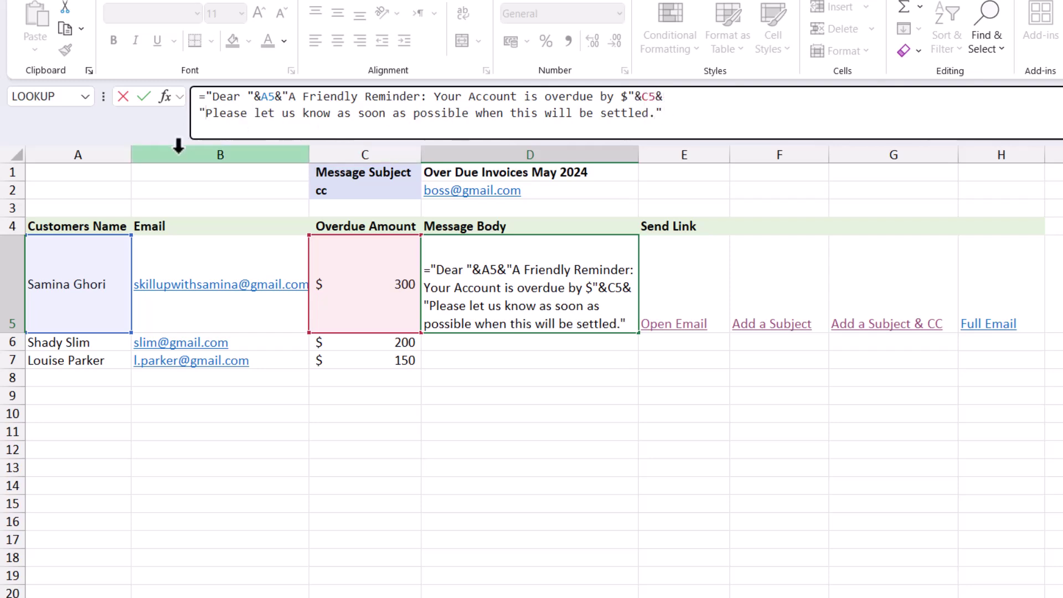
click(681, 113)
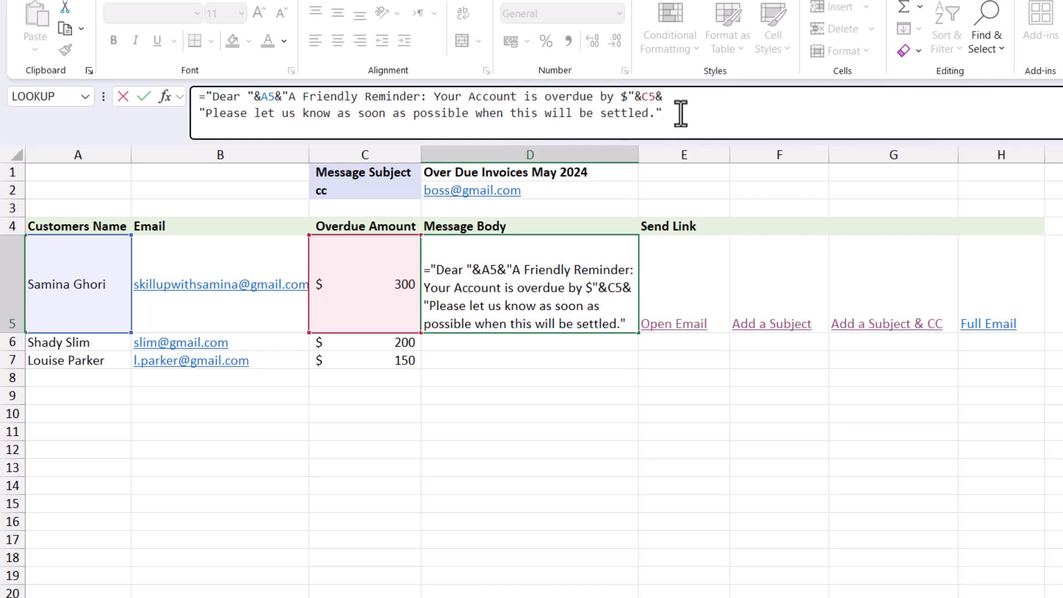
key(Return)
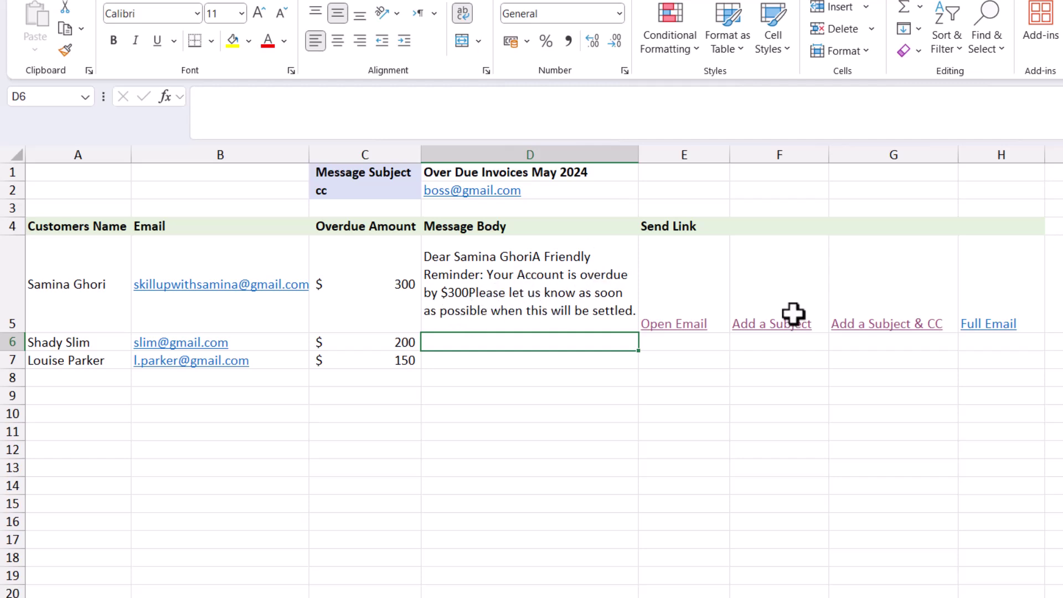
click(1001, 336)
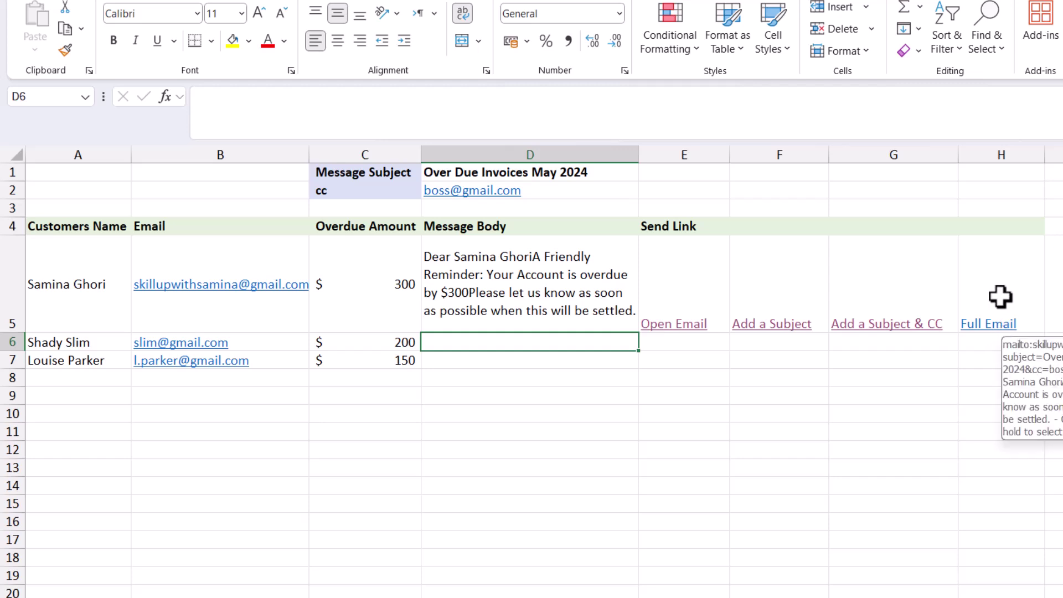
click(989, 331)
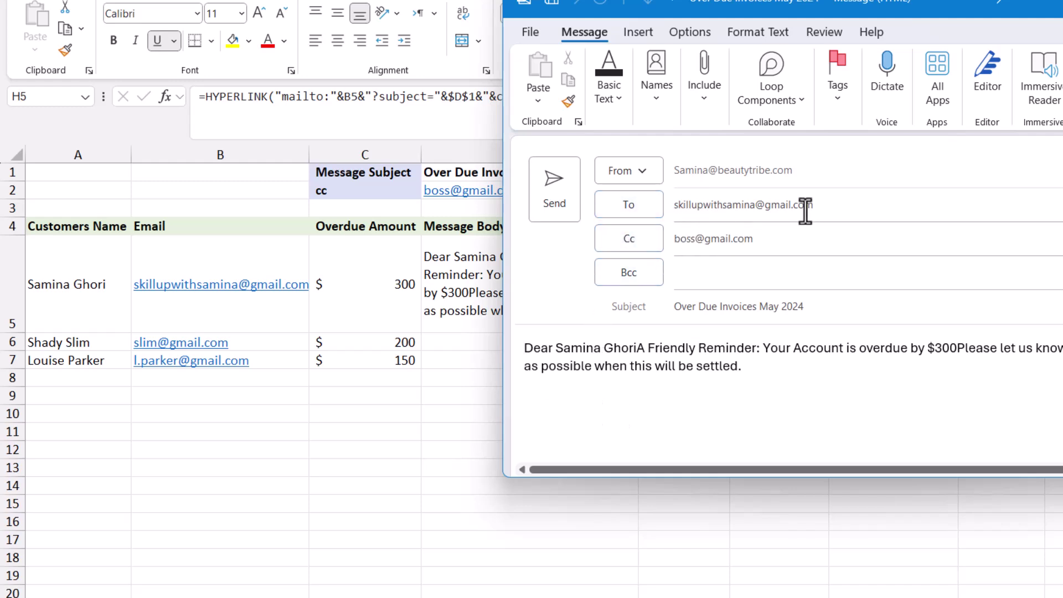
click(798, 237)
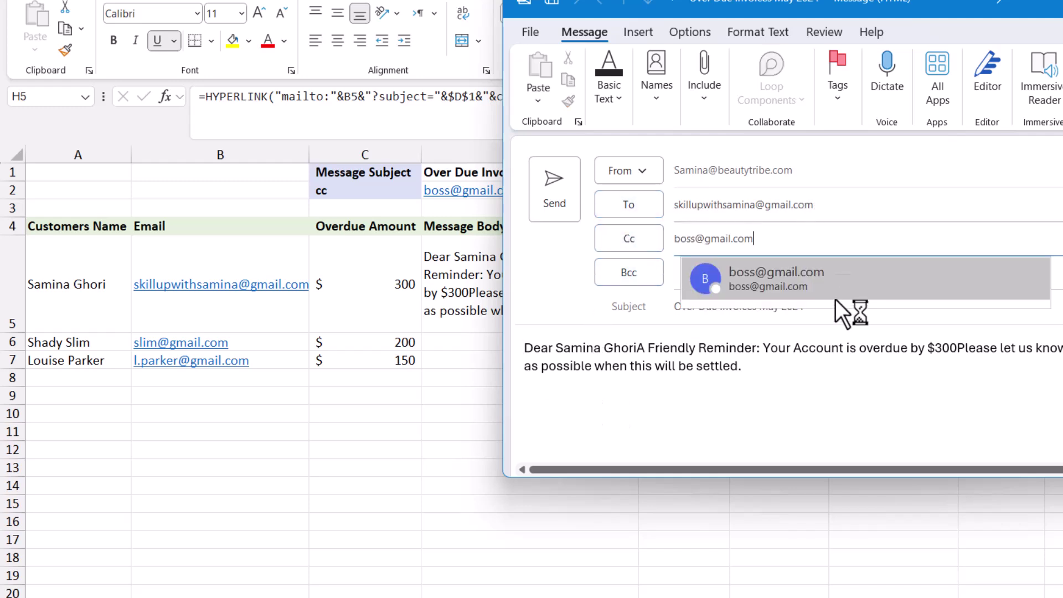
click(908, 326)
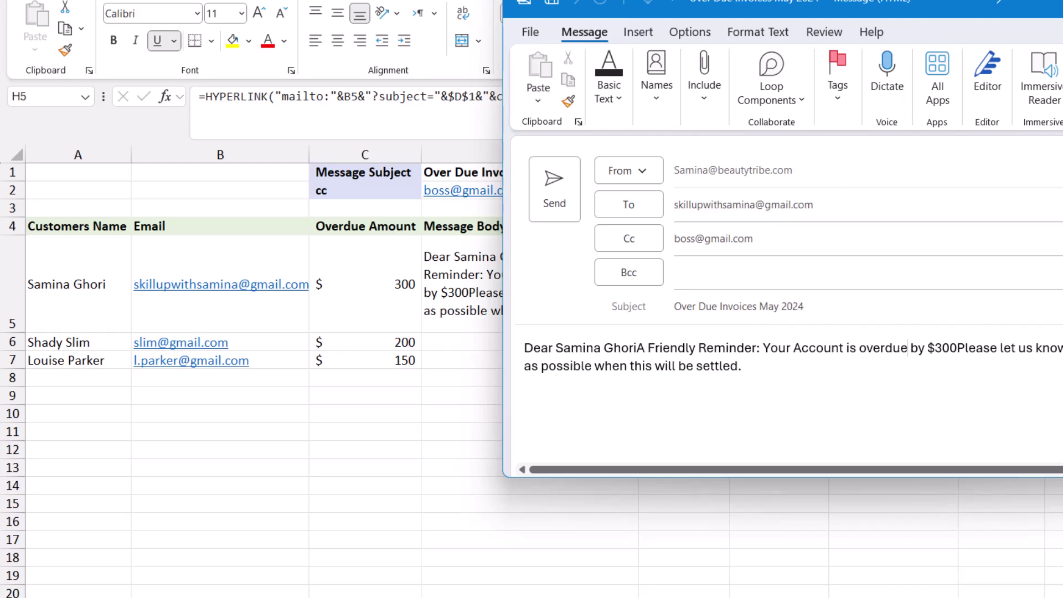
key(alt+F4)
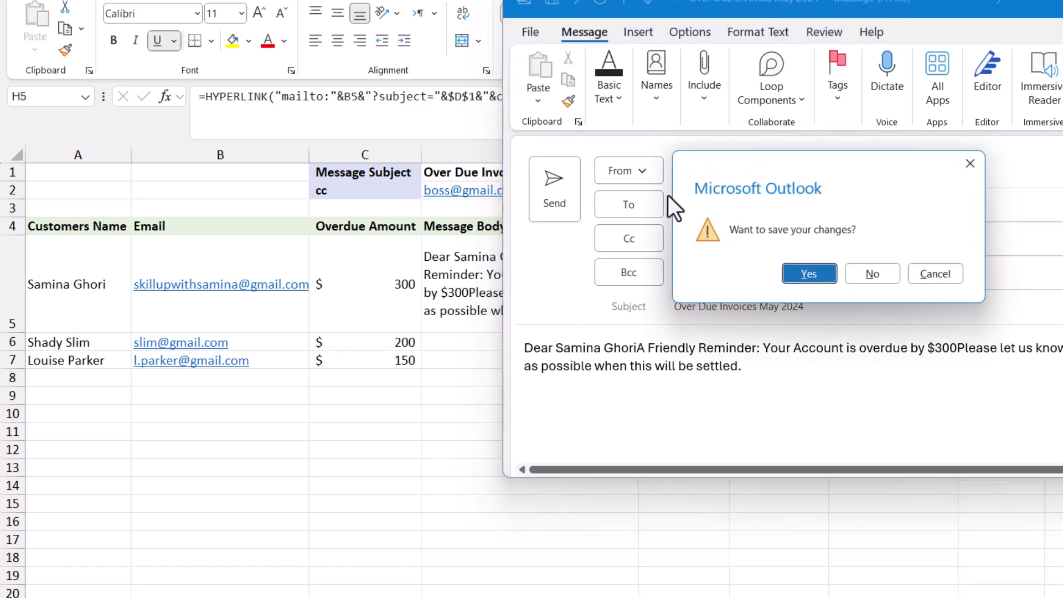
click(874, 274)
click(581, 274)
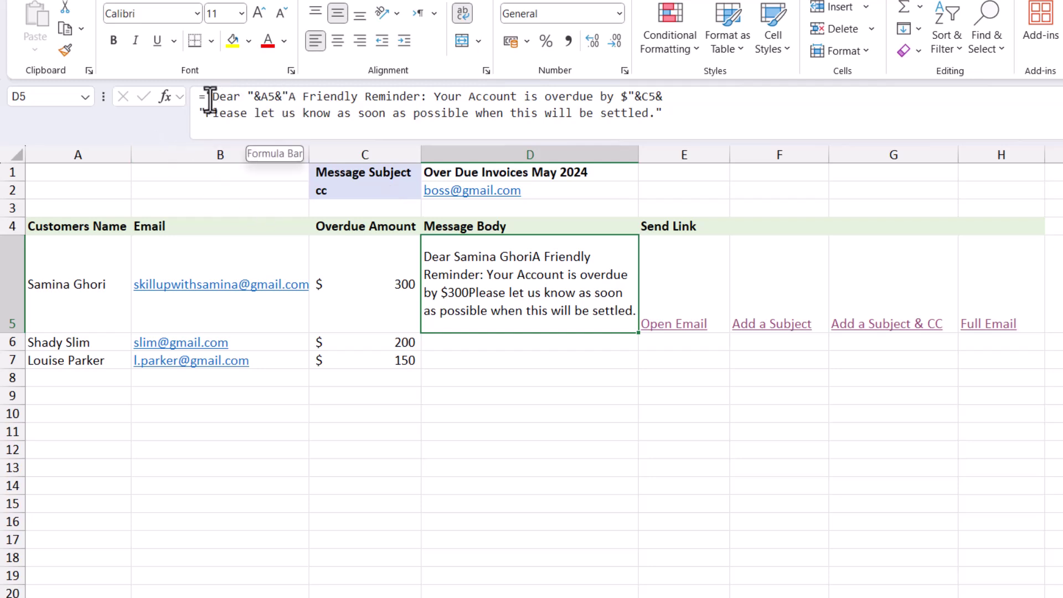
- Insert %0A%0A after the customer-name part of D5's formula, before 'A Friendly'
click(287, 95)
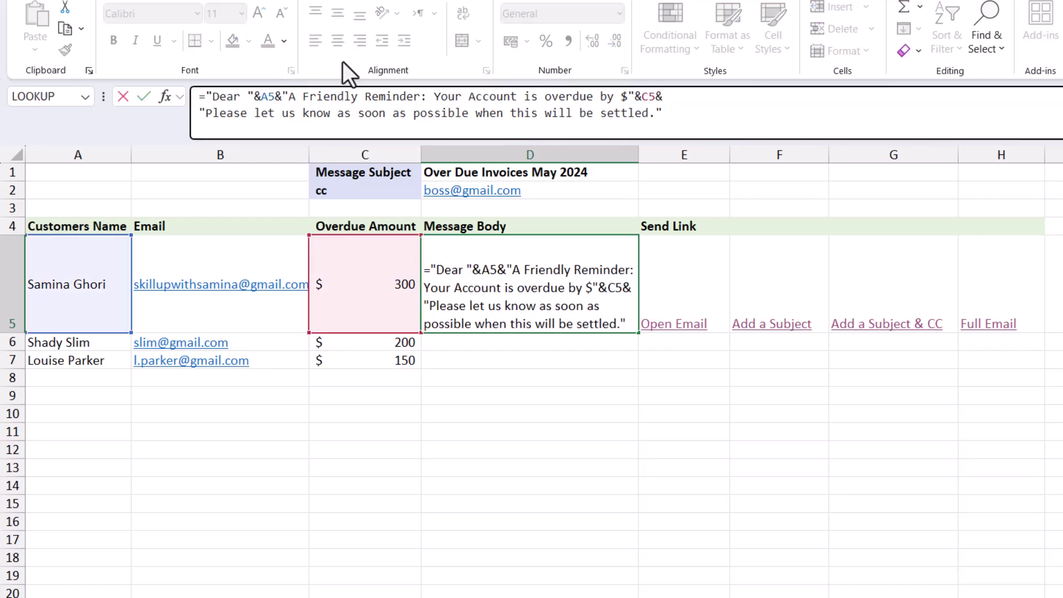
text(%)
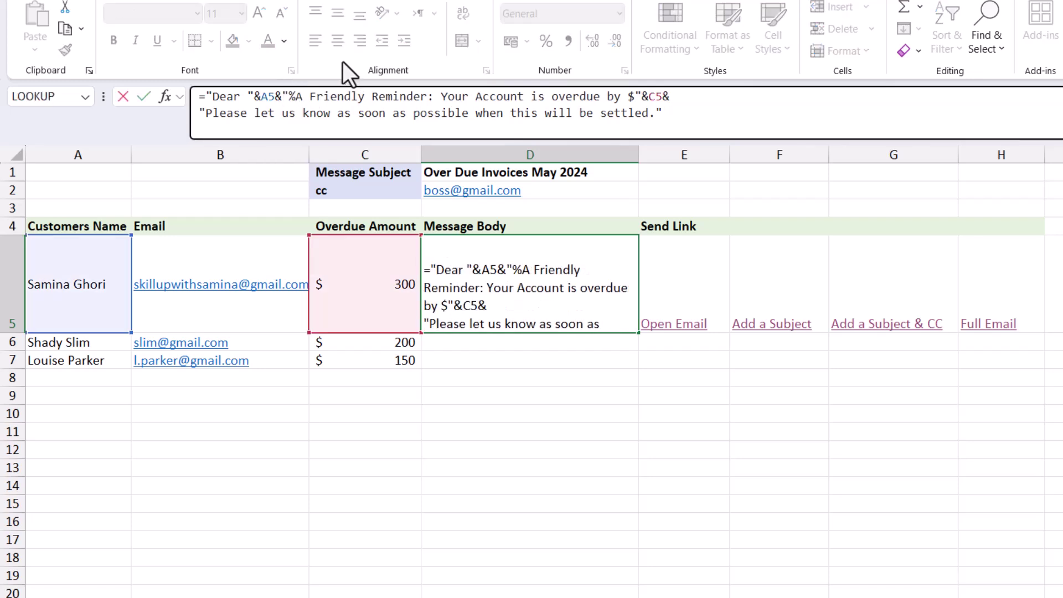
text(0)
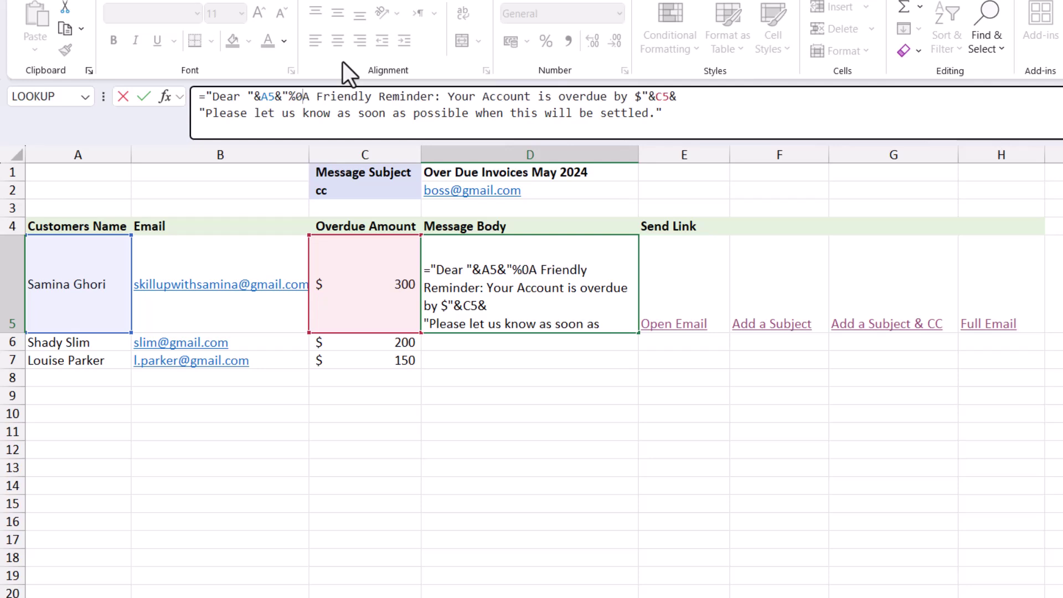
text(A)
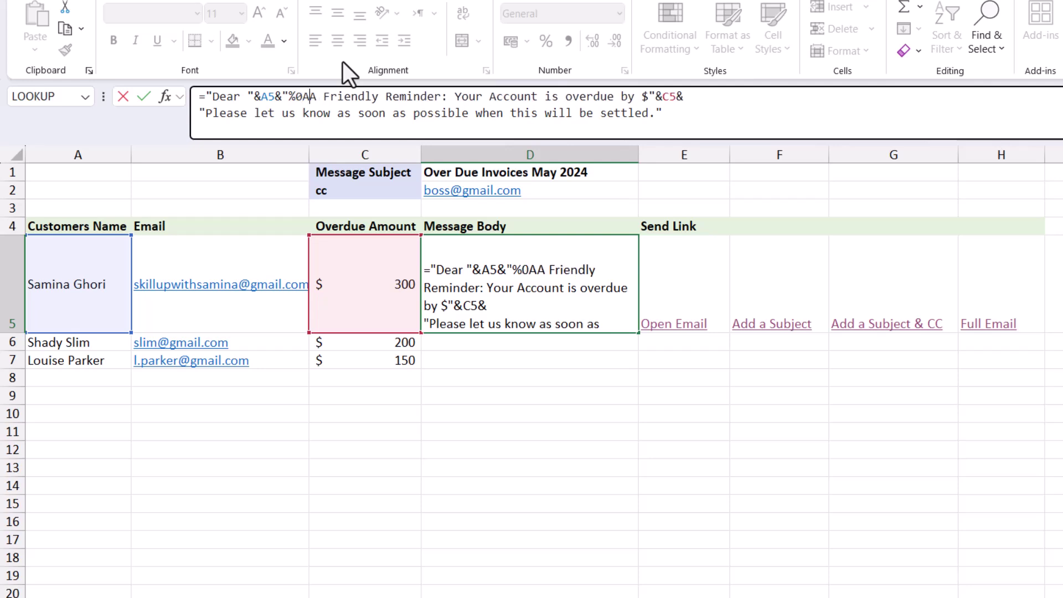
text(%)
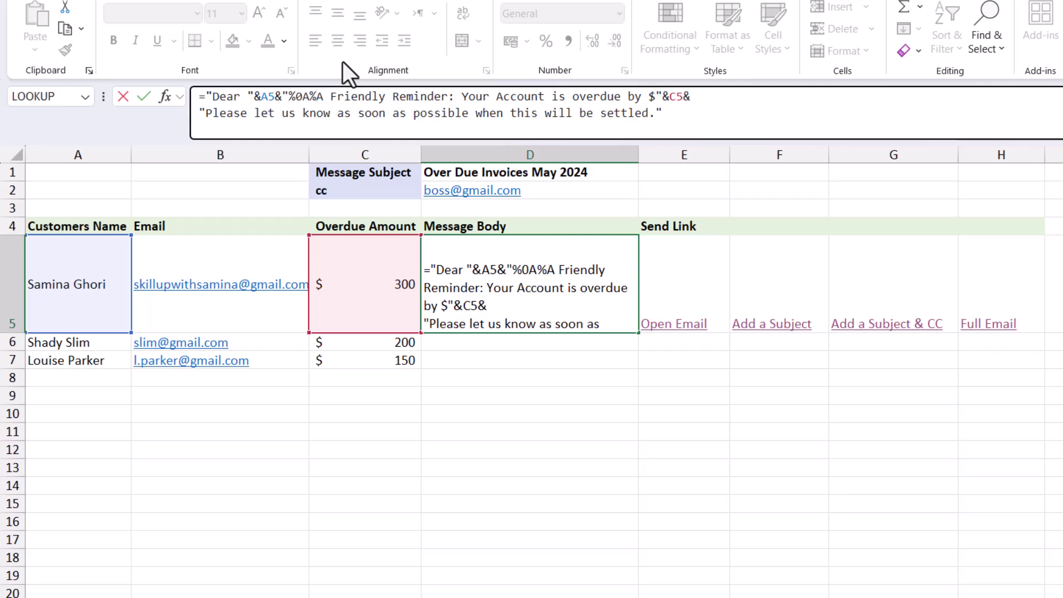
text(0a)
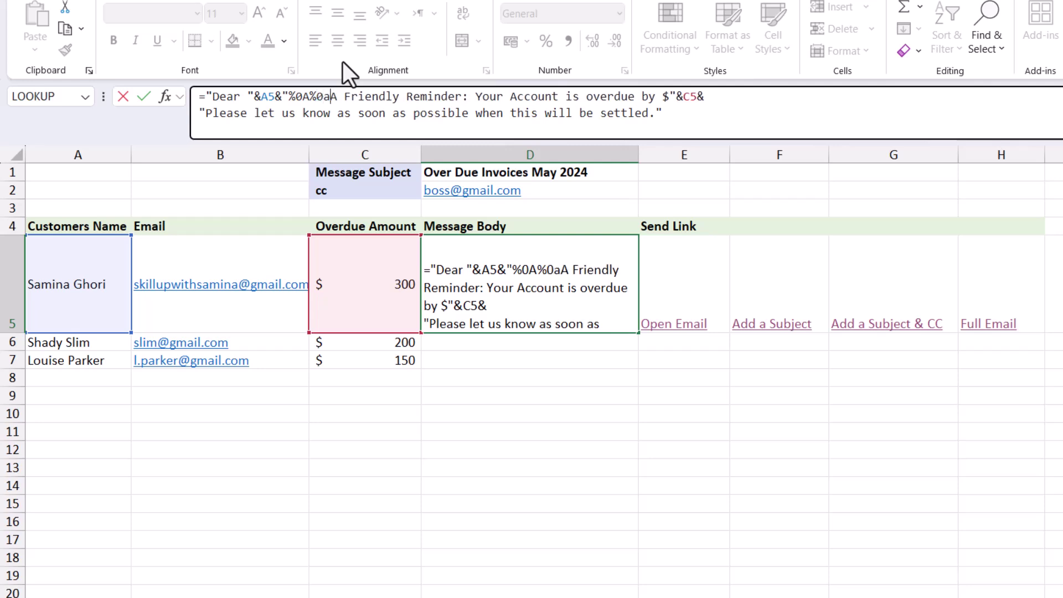
key(BackSpace)
text(A)
key(Return)
- Test H5's Full Email link, note '$300' running into 'Please', and close it unsaved
click(1003, 325)
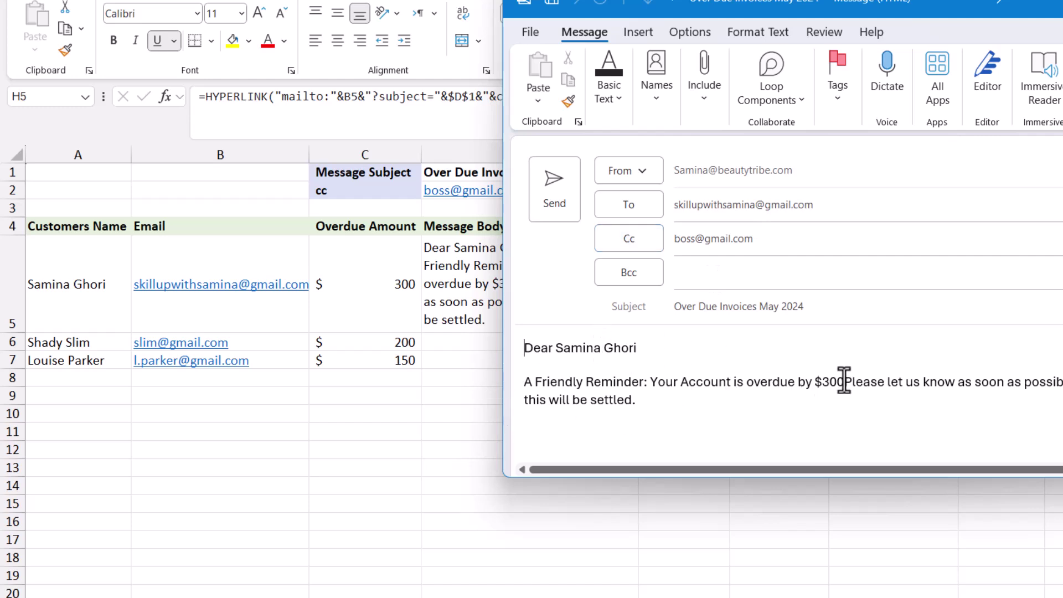
drag(846, 379, 1043, 387)
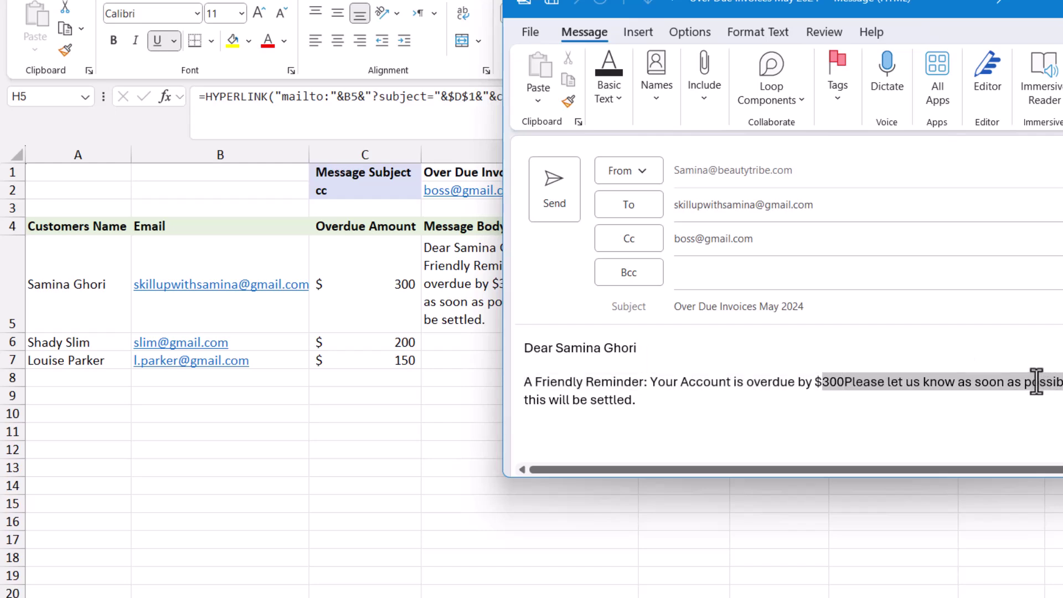
key(alt+F4)
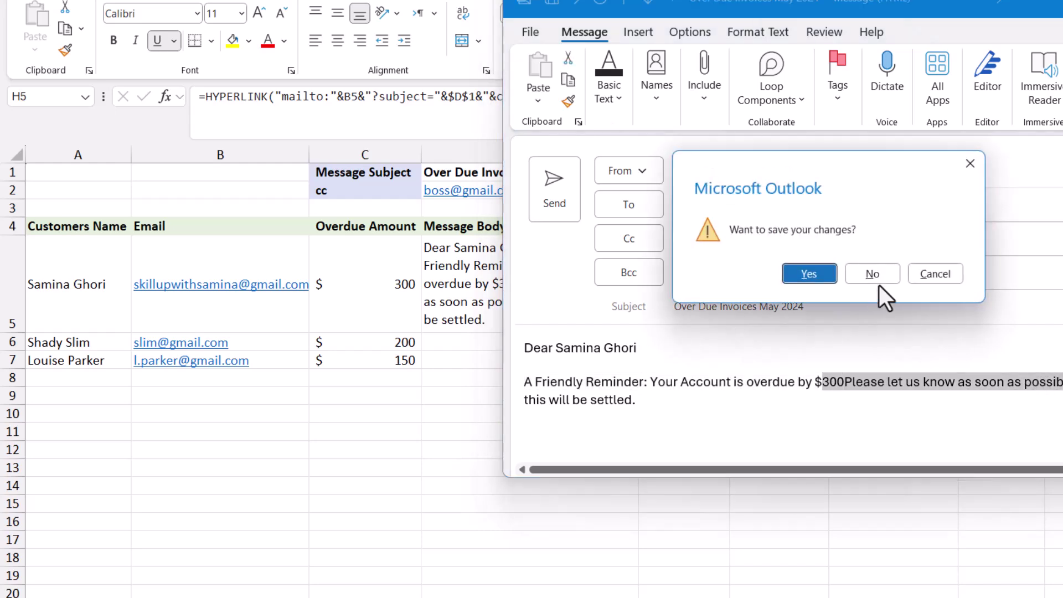
click(808, 281)
click(534, 324)
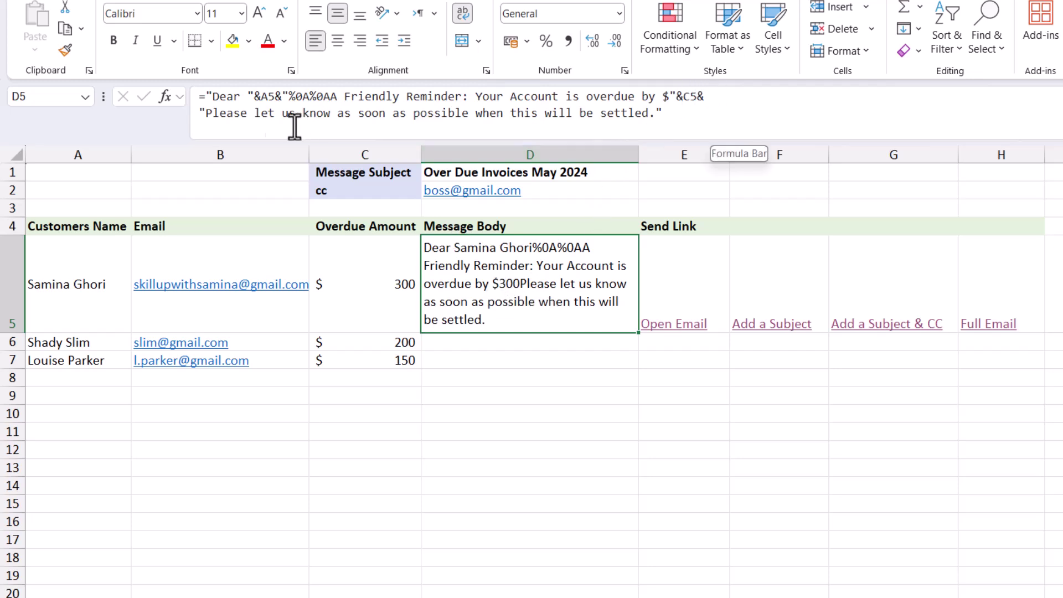
- Add %0a%0a before 'Please let us know' in D5's formula and test H5's link
click(205, 111)
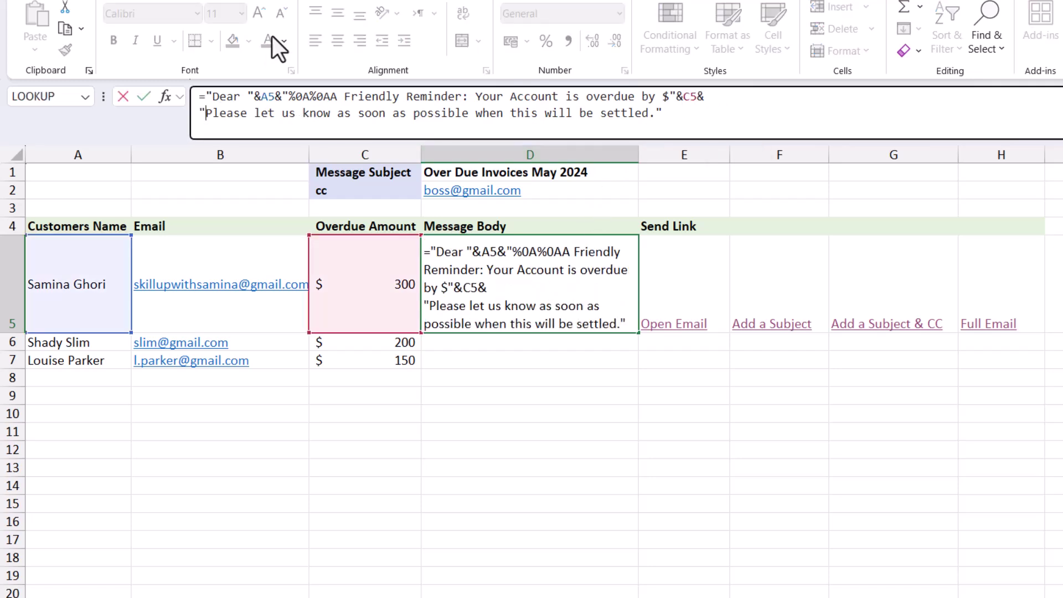
text(%0a)
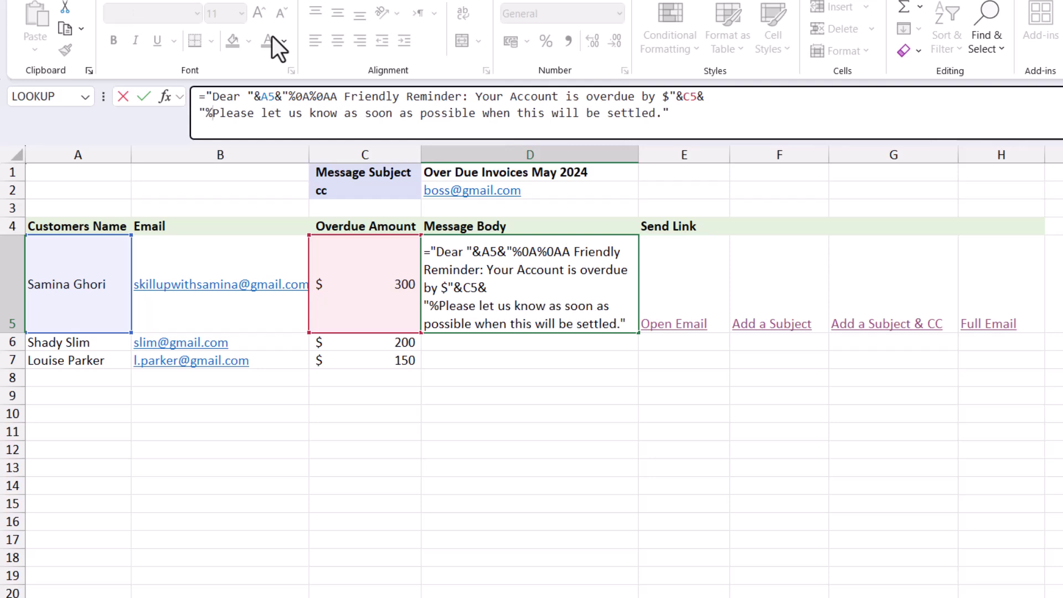
text(%0a)
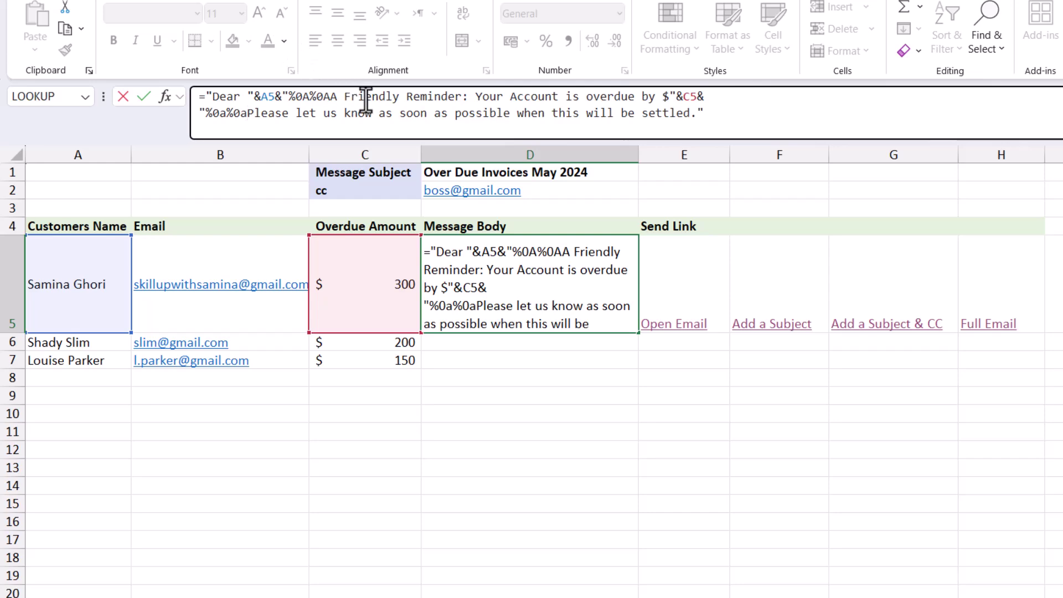
key(Return)
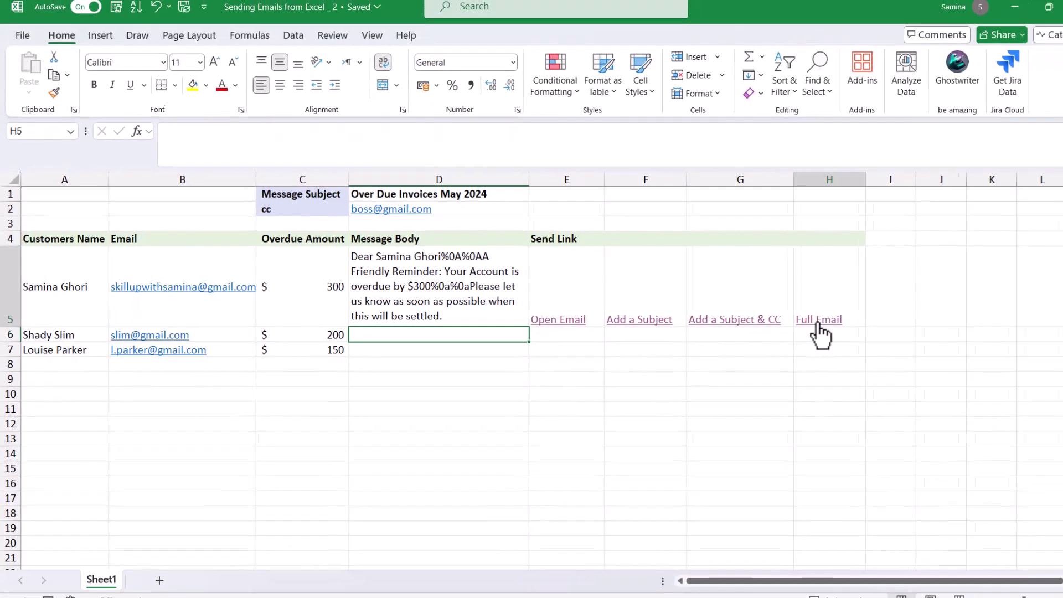
click(991, 324)
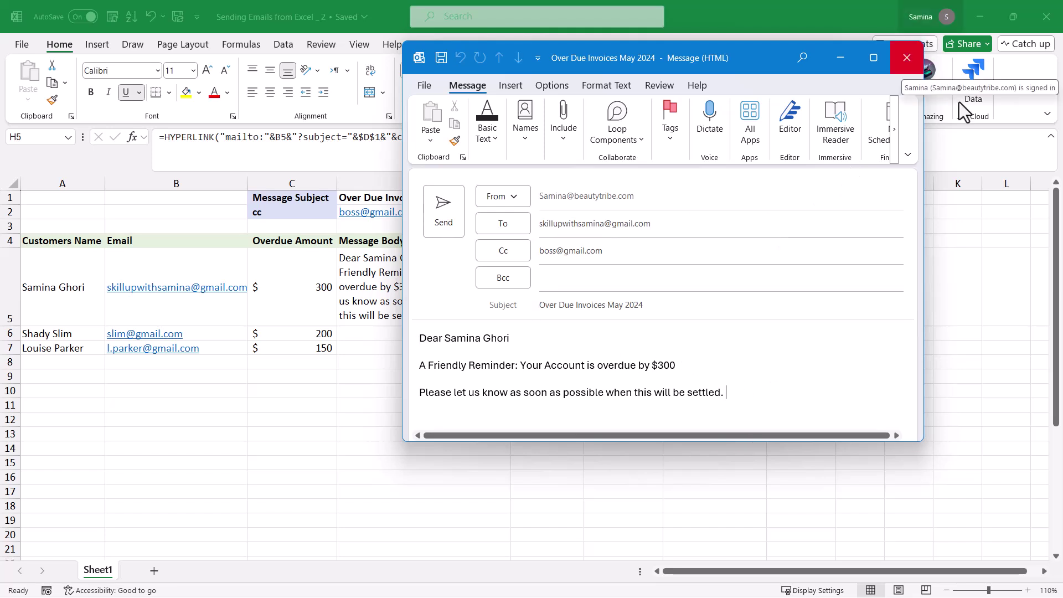
- Close the three-paragraph test email and restore Excel down to a smaller window
click(906, 57)
click(494, 433)
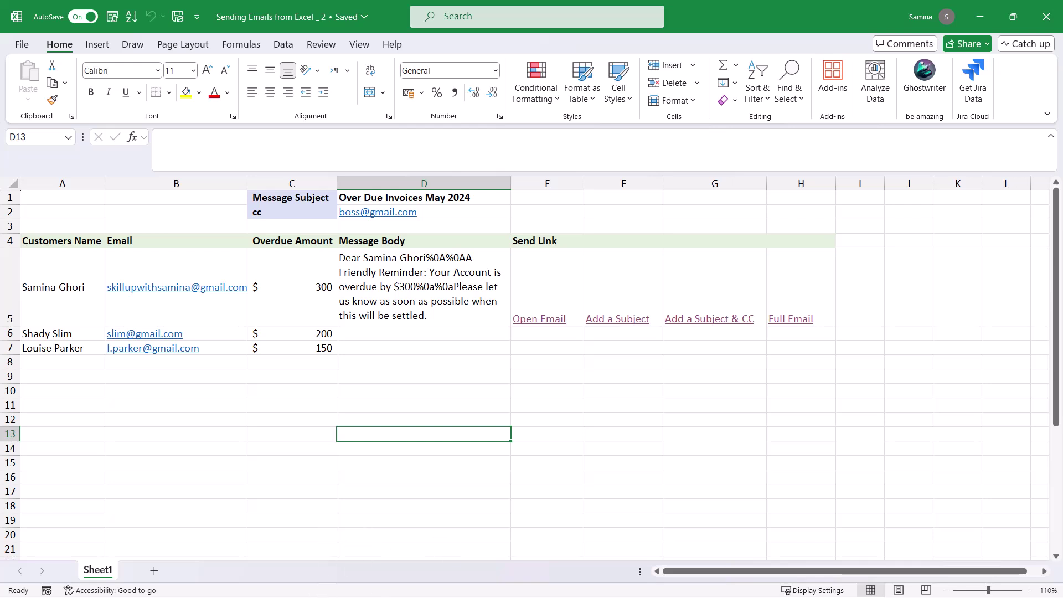
click(347, 531)
key(super+Down)
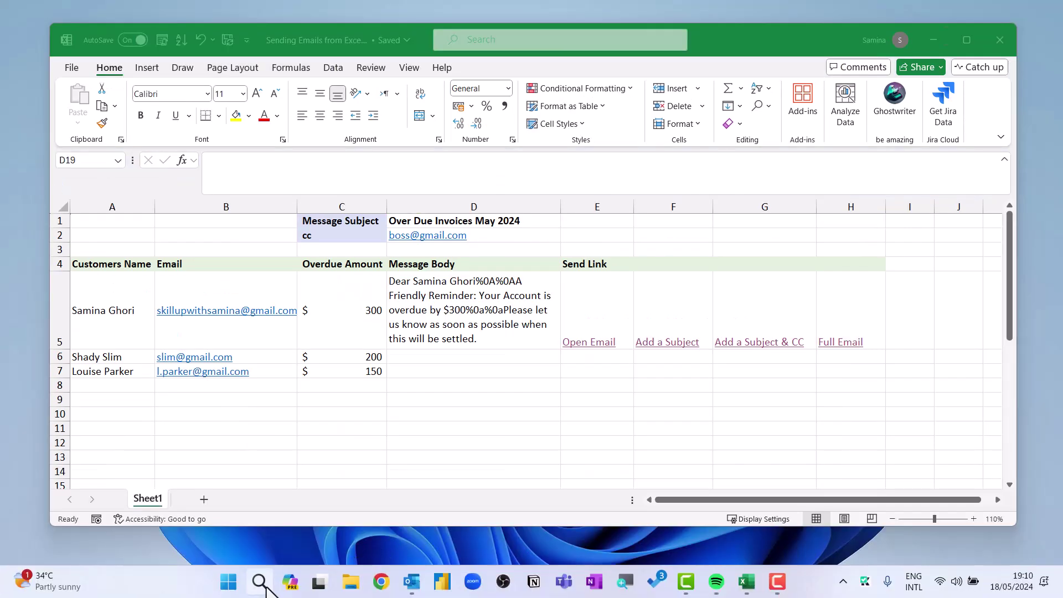
- Verify under Settings > Apps > Default apps that MAILTO links open with Outlook
click(261, 582)
text(settin)
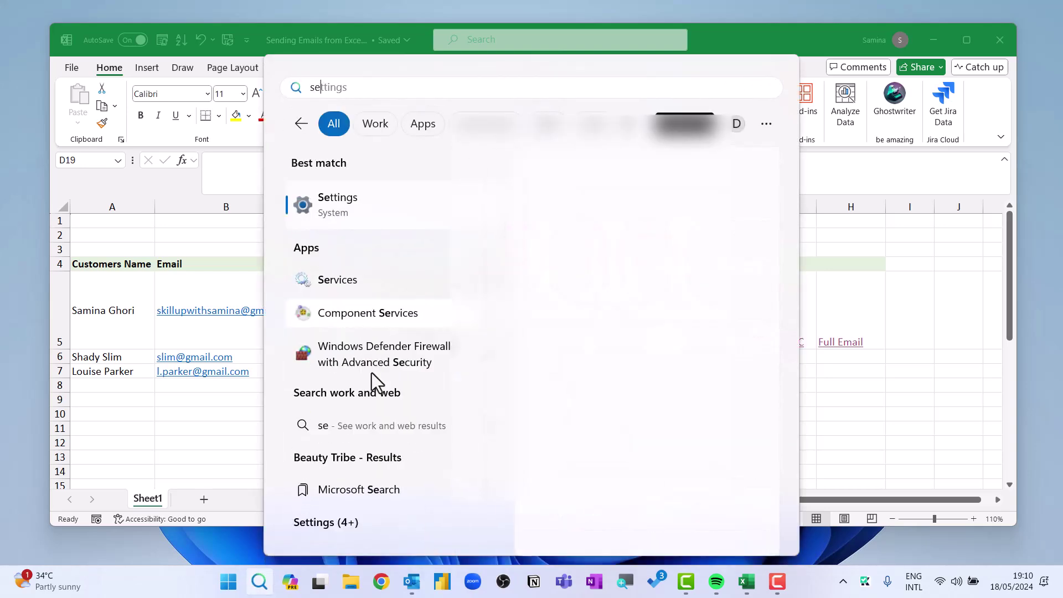
text(g)
key(Escape)
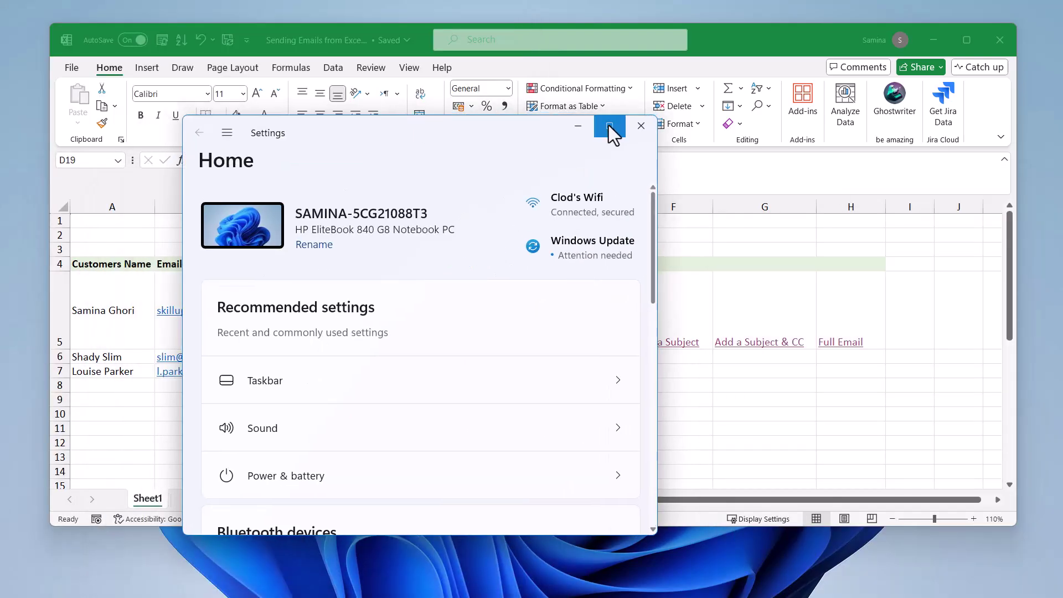
click(610, 132)
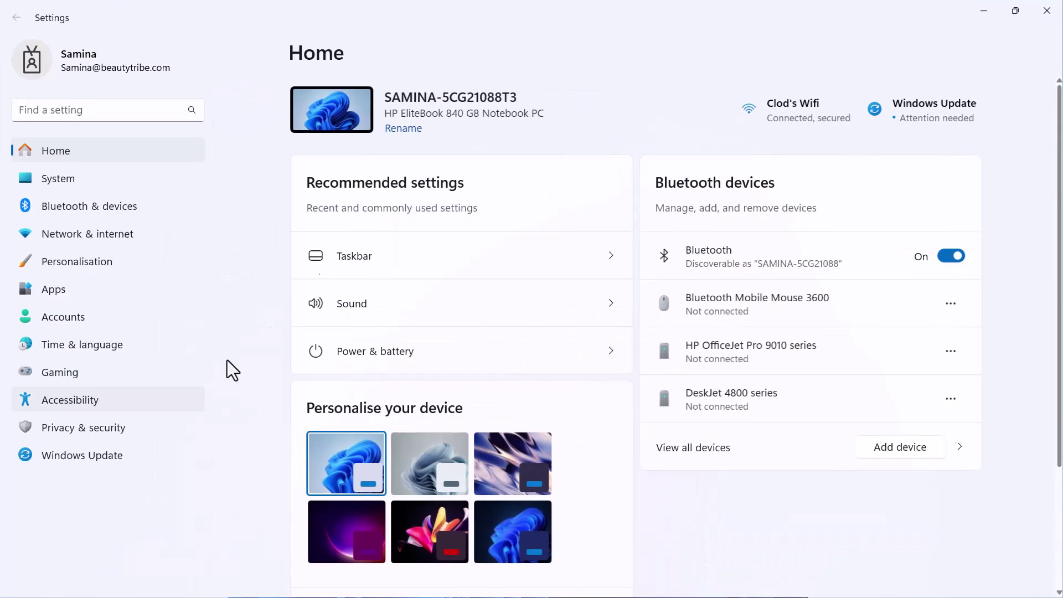
click(79, 290)
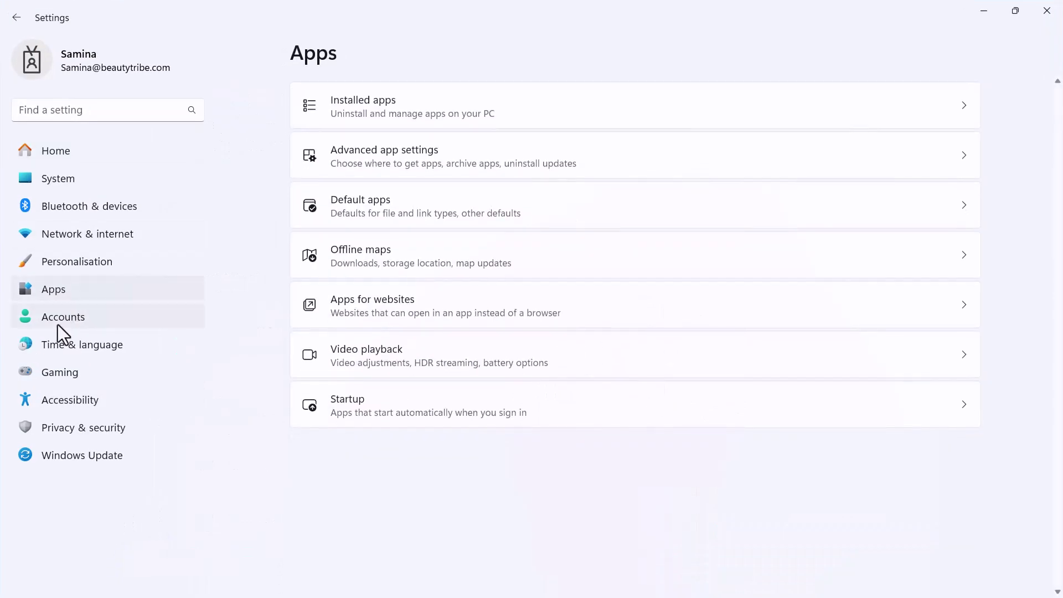
click(400, 210)
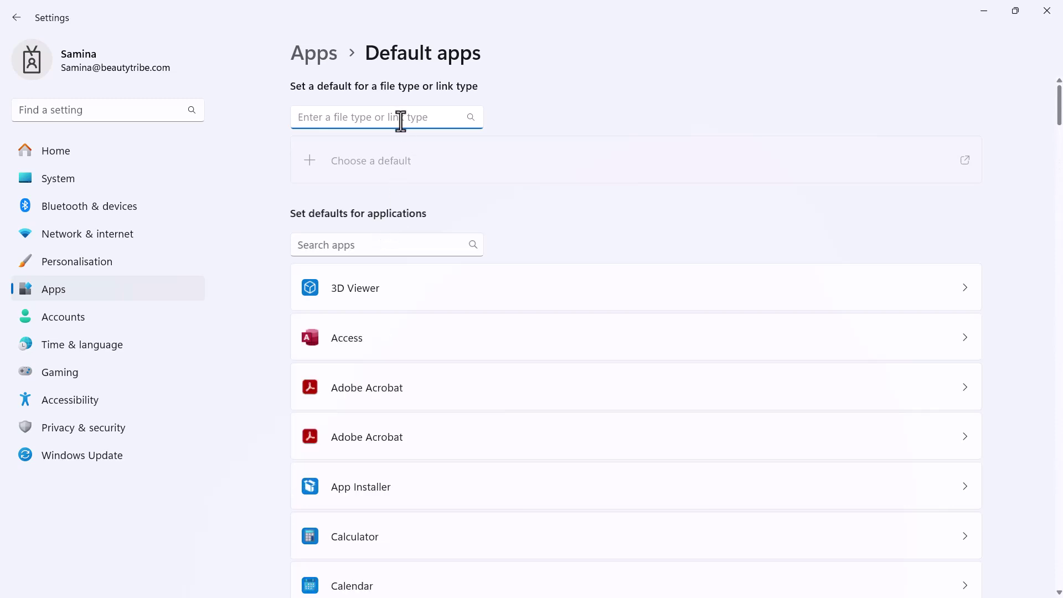
text(mailto)
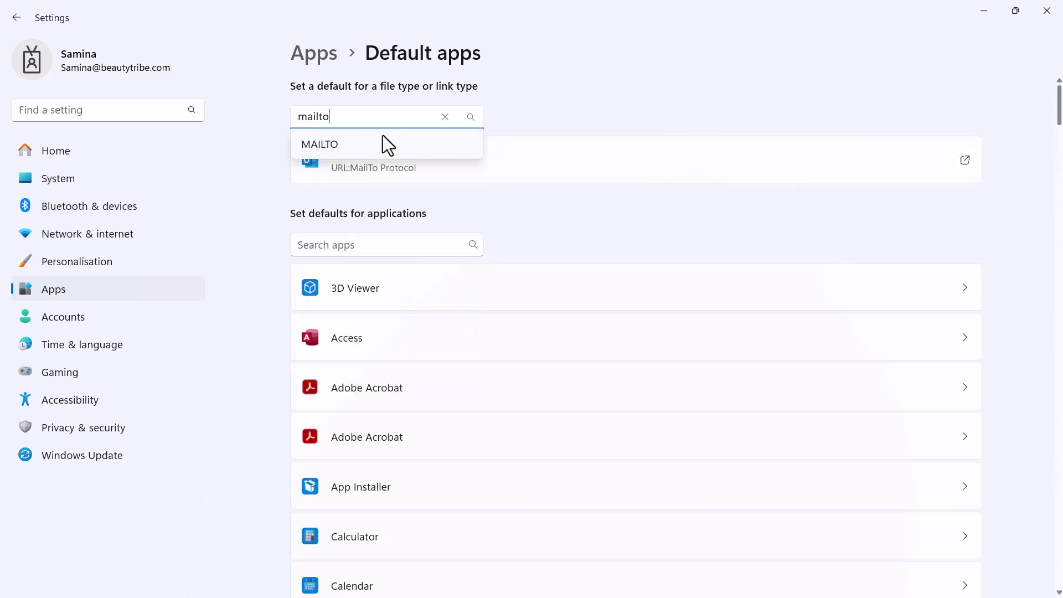
click(328, 146)
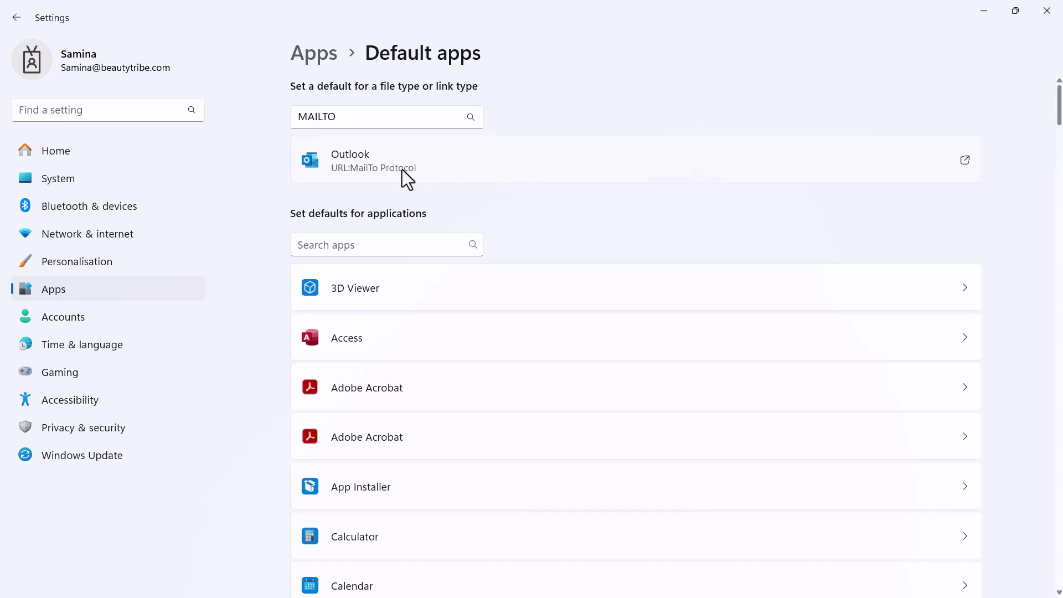
click(967, 168)
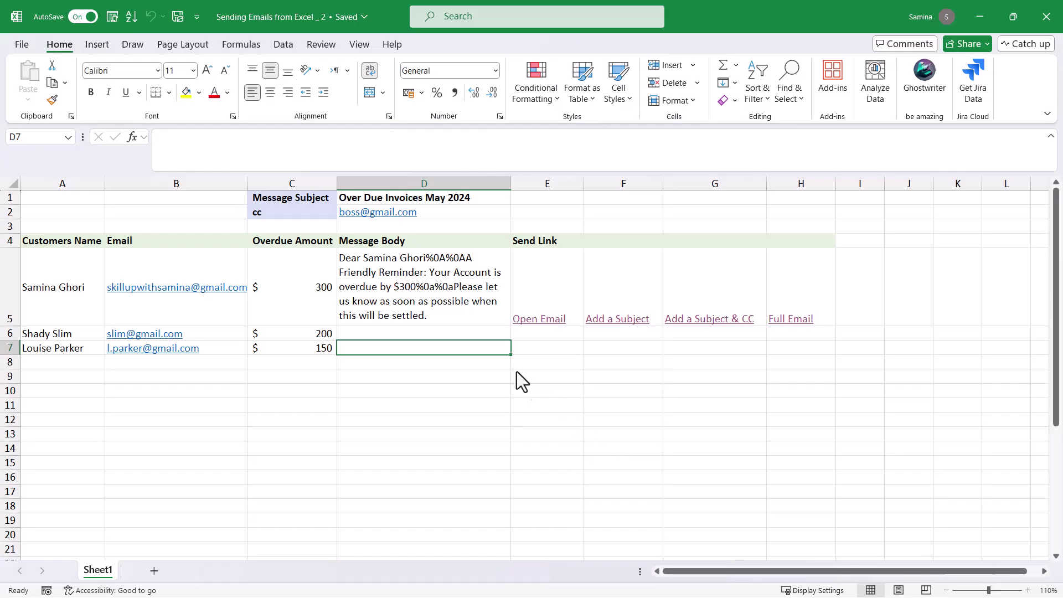
- Fill D5's message-body formula down to D7 and check the copies in D6 and D7
click(503, 303)
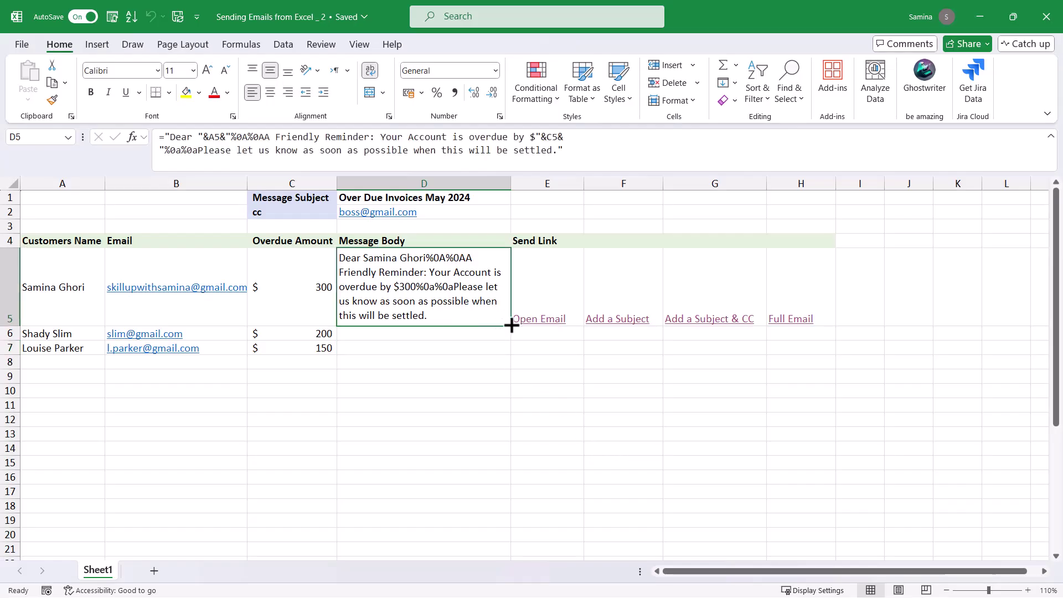
drag(511, 326, 503, 351)
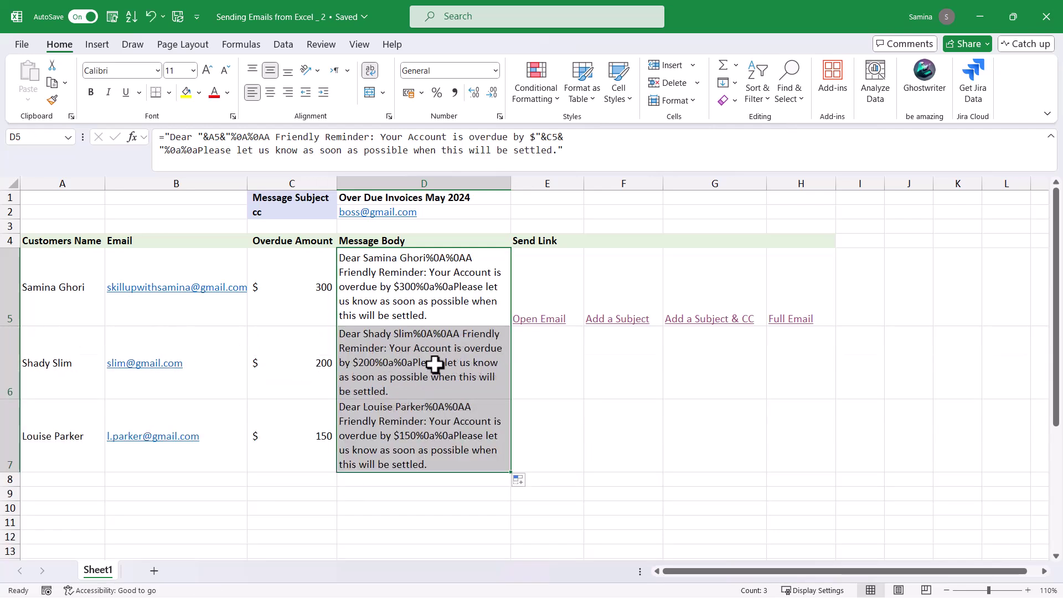
click(434, 364)
click(418, 448)
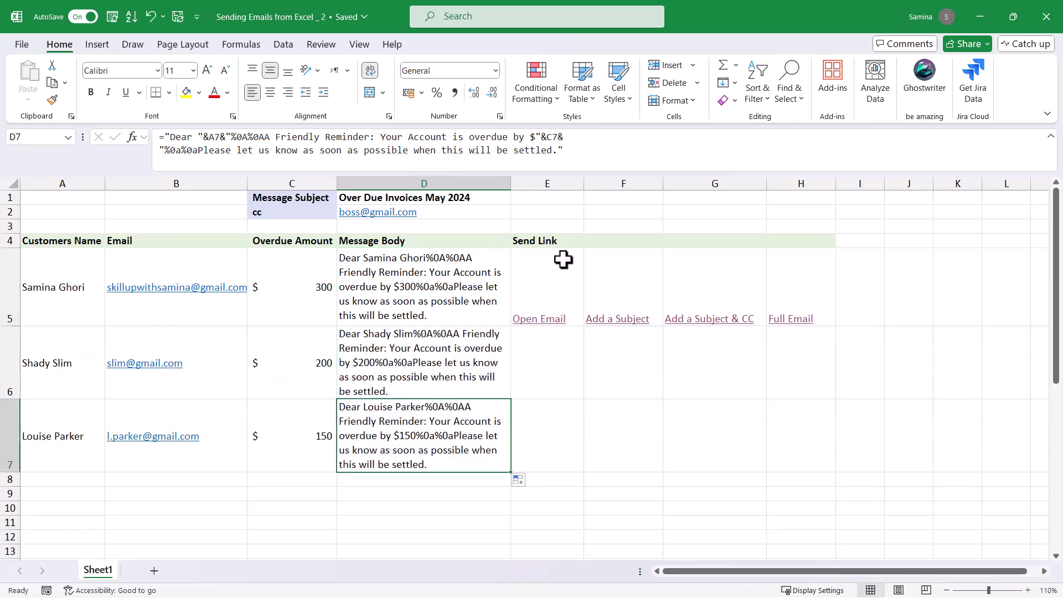
- Fill H5's Full Email link down to H7 and test the second customer's $200 reminder
click(850, 280)
click(830, 321)
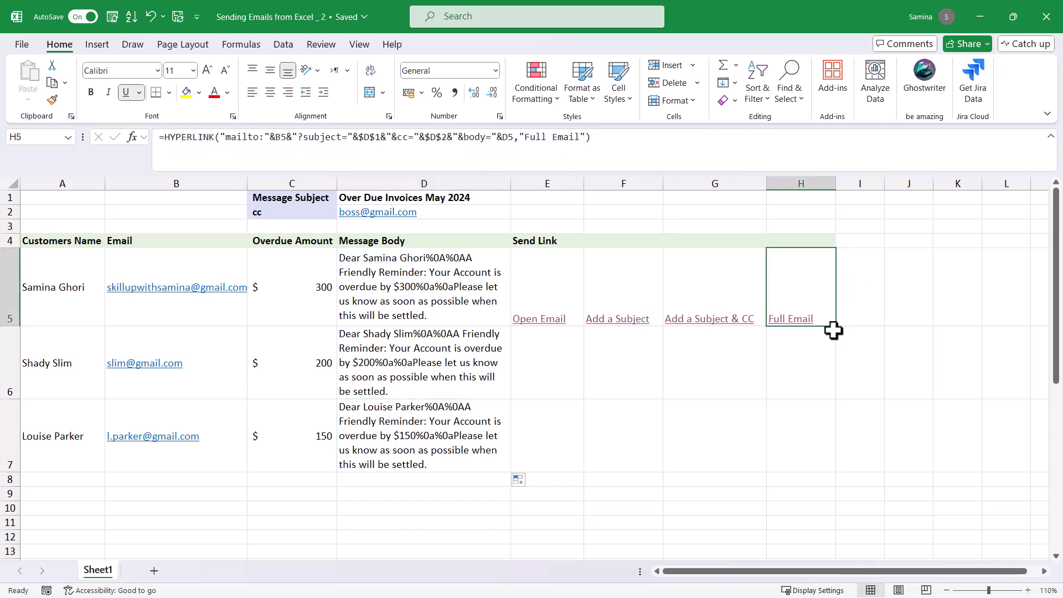
drag(836, 329, 809, 432)
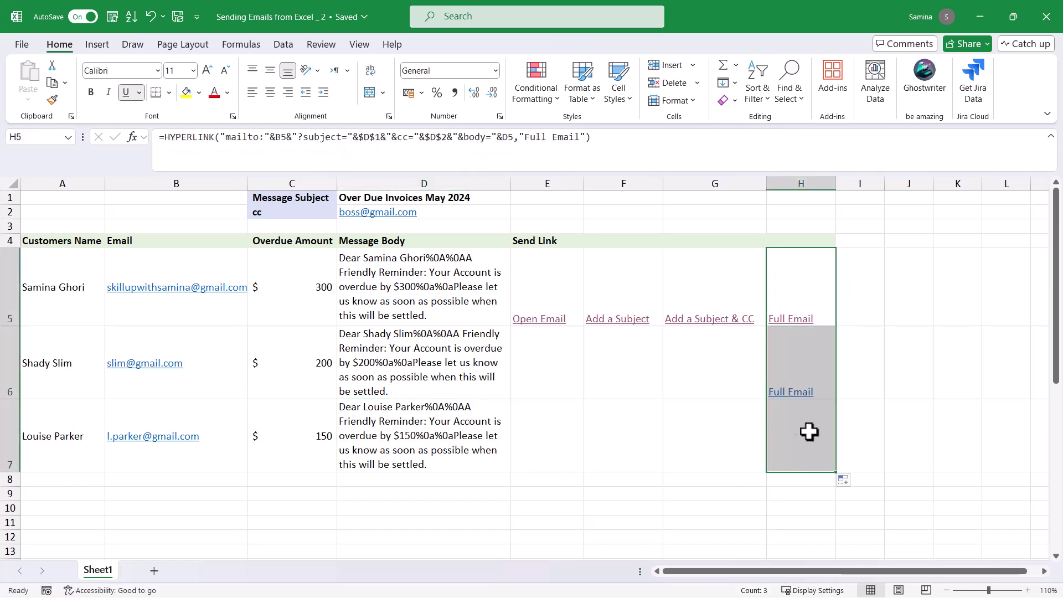
click(797, 392)
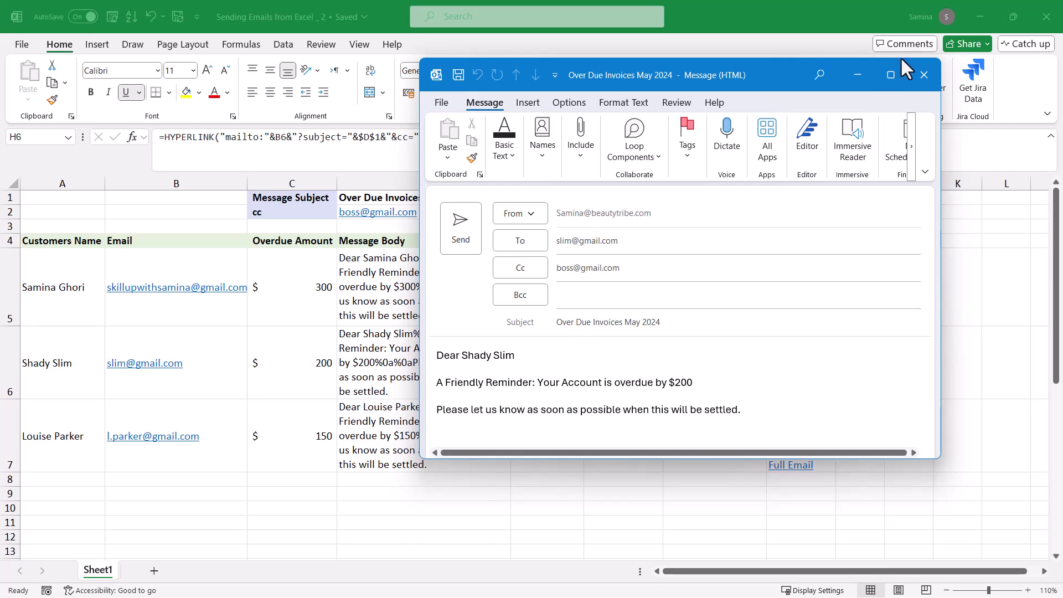
- Discard the second test email unsaved and open row 7's $150 Full Email reminder in Outlook
click(924, 74)
click(714, 296)
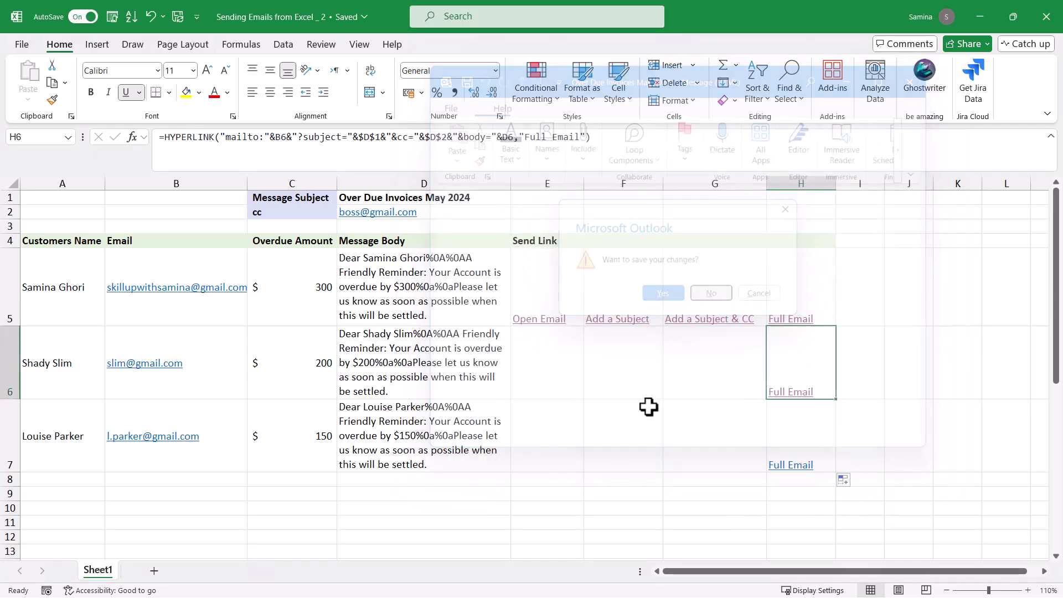
click(787, 466)
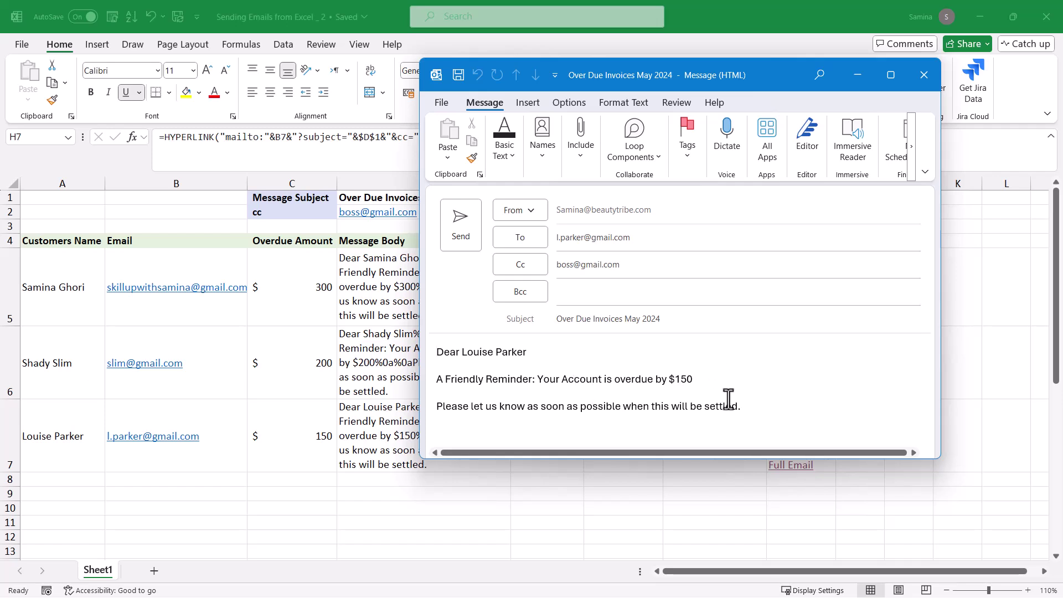
click(771, 399)
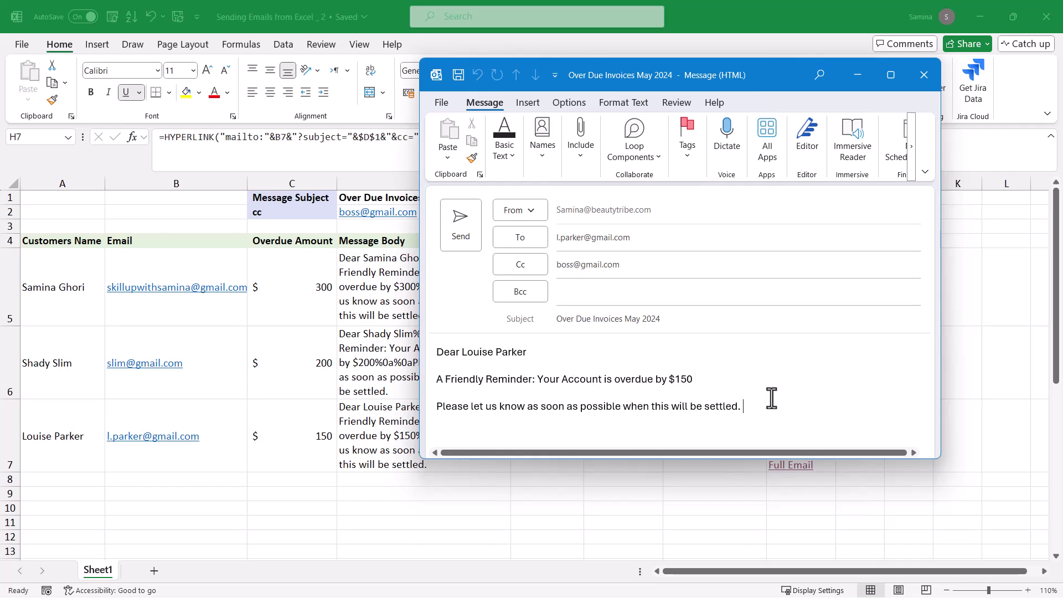